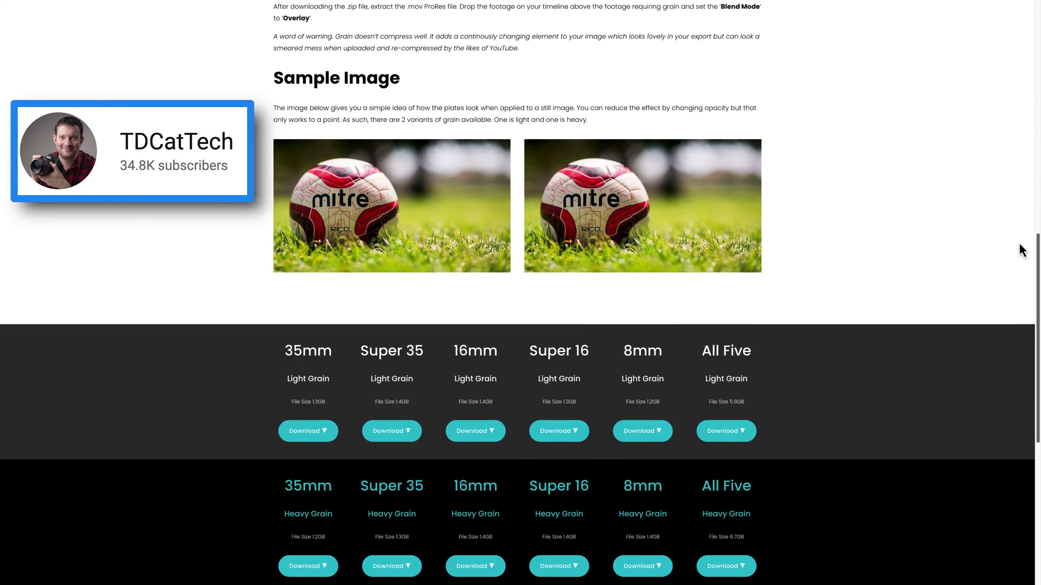
Place Filmgrain_4KDCI_8mm_24fps.mov on Video 2 above the basketball footage, starting at the beginning of the sequence.
scroll(1022, 250, "down", 1)
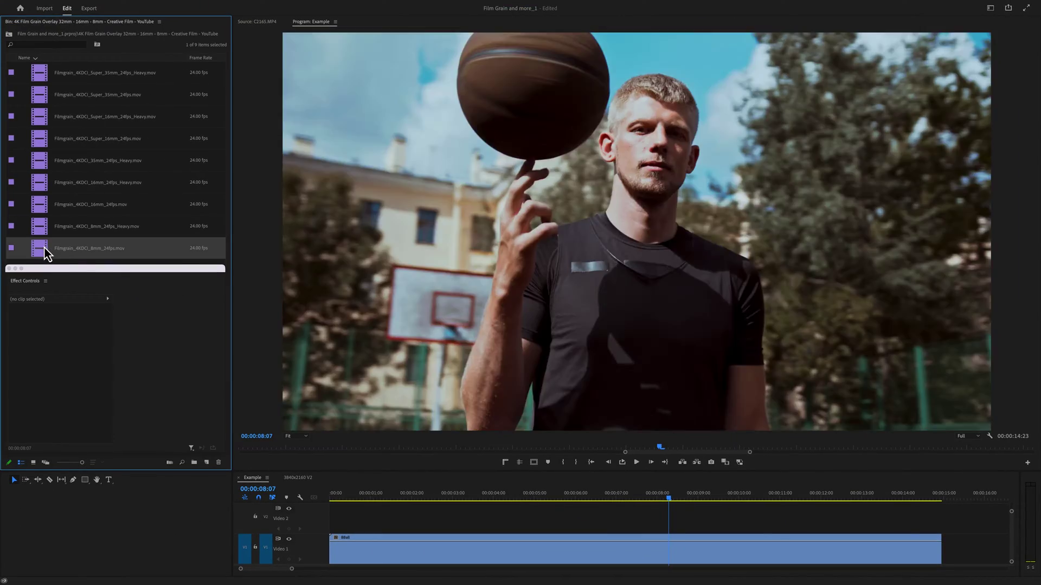
left_click_drag(47, 252, 328, 521)
left_click_drag(504, 487, 504, 486)
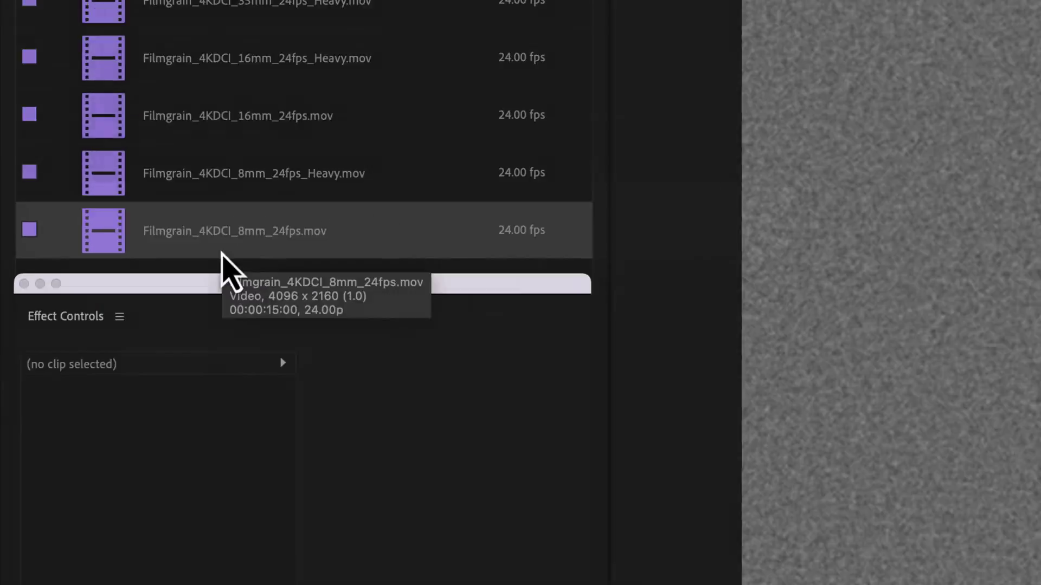
Open the grain clip's effect settings over the enlarged preview and try Overlay, followed by Soft Light, as its blend mode.
left_click(421, 520)
key("grave")
left_click_drag(179, 272, 170, 28)
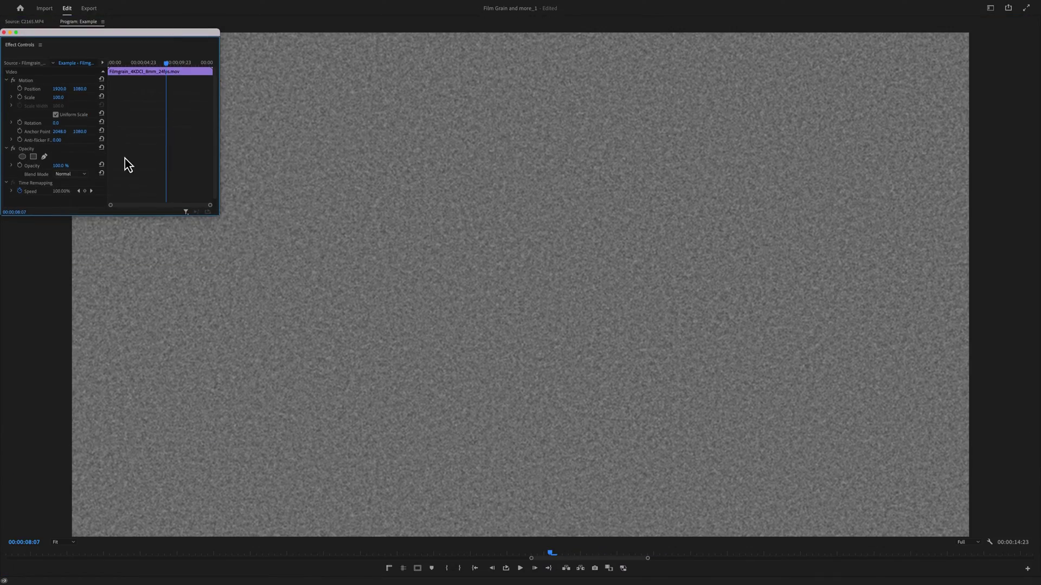
left_click(81, 167)
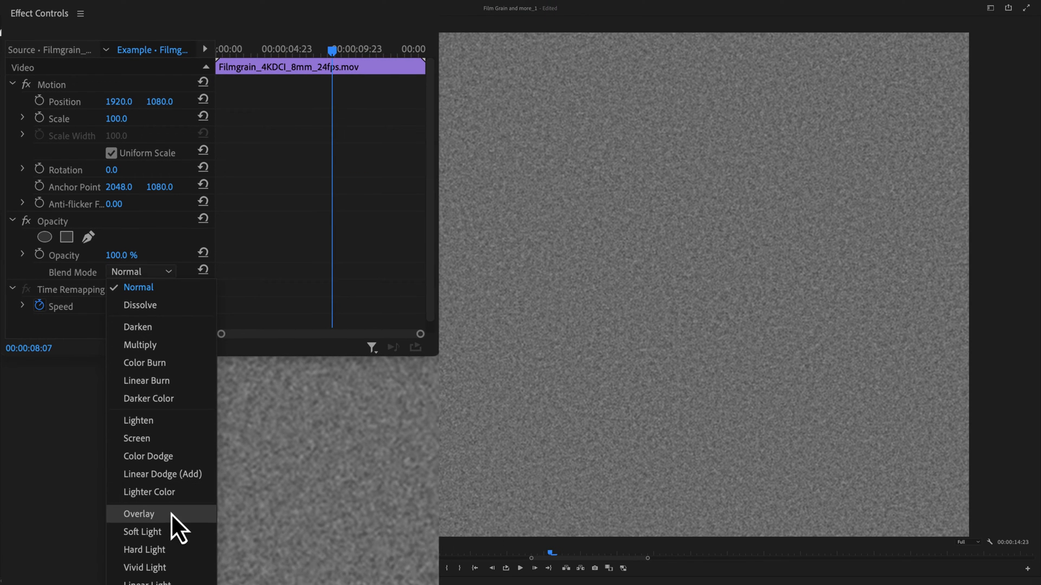
left_click(139, 514)
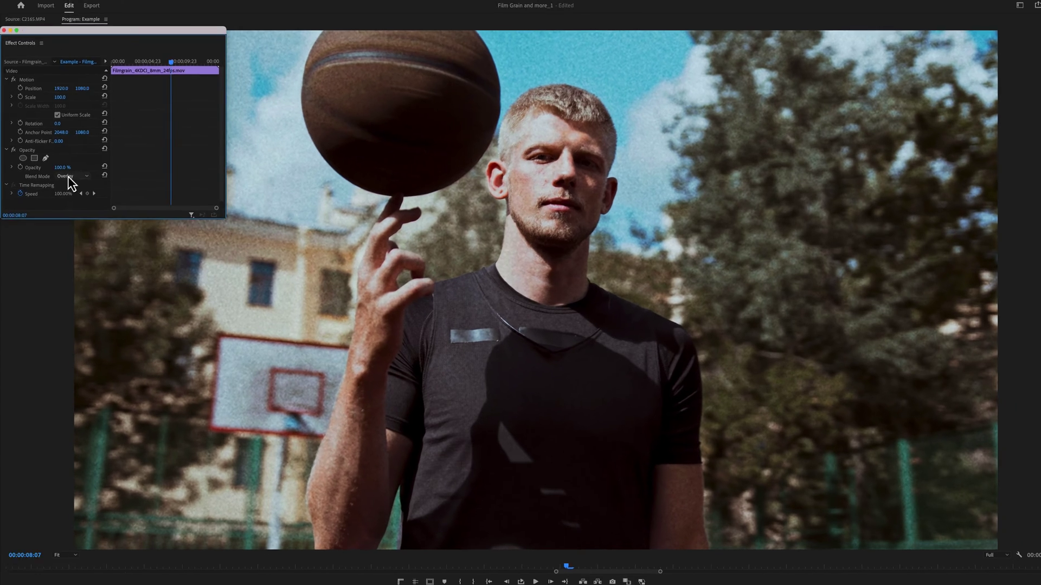
left_click(99, 237)
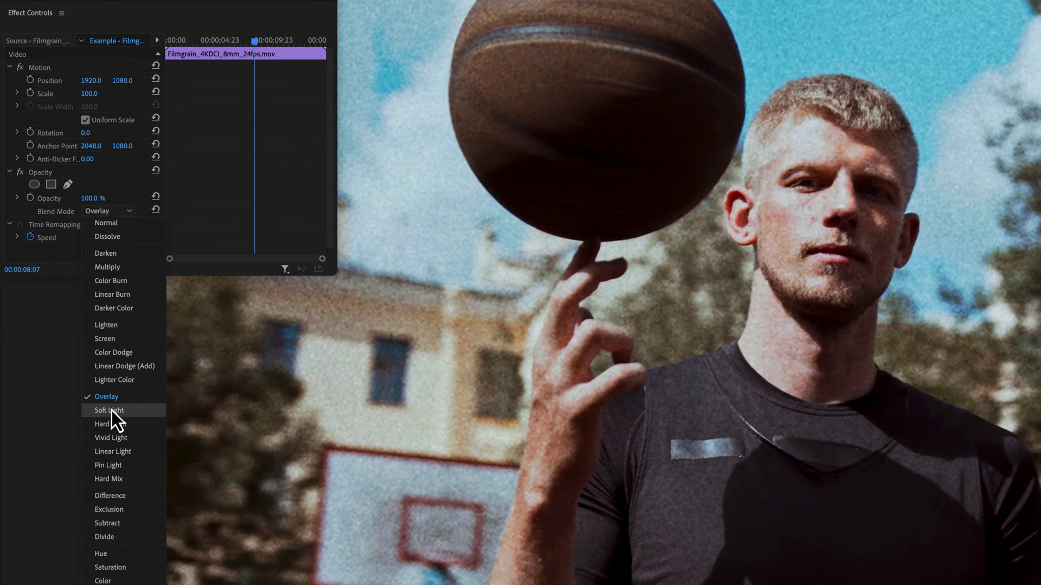
left_click(112, 410)
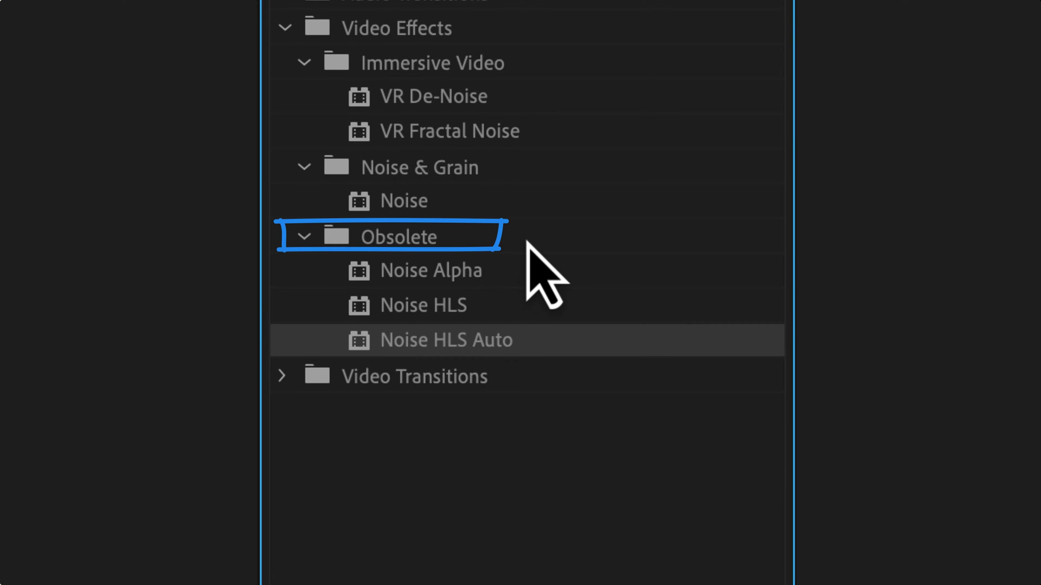
Apply the Noise HLS Auto effect to the adjustment layer and set the layer's blend mode to Overlay.
left_click_drag(362, 342, 484, 463)
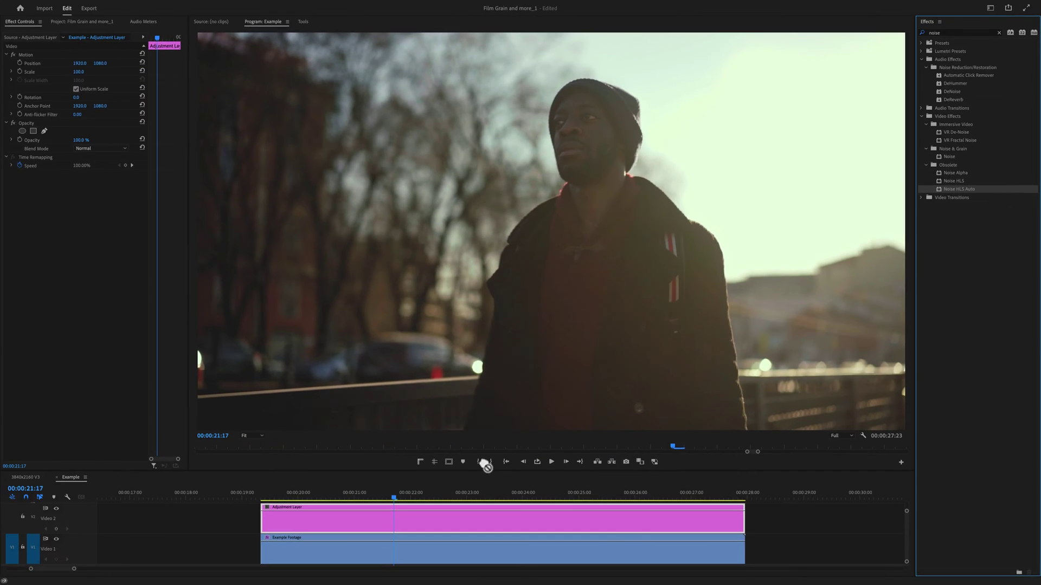
left_click_drag(464, 522, 464, 522)
left_click(103, 149)
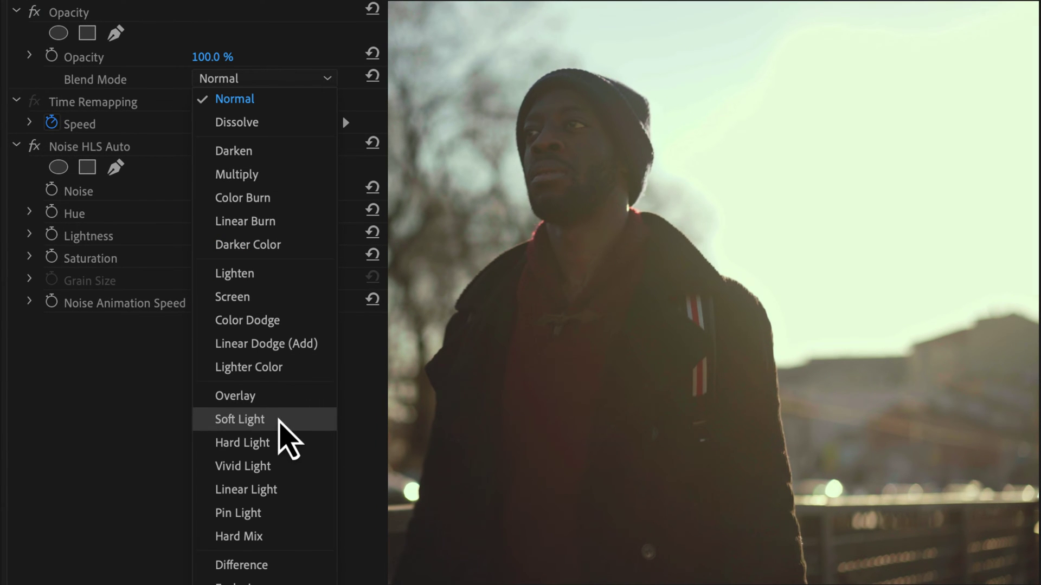
left_click(274, 404)
Set the noise type to Grain with 41% lightness, adjust the grain size, and use the Overlay blend mode.
left_click(315, 152)
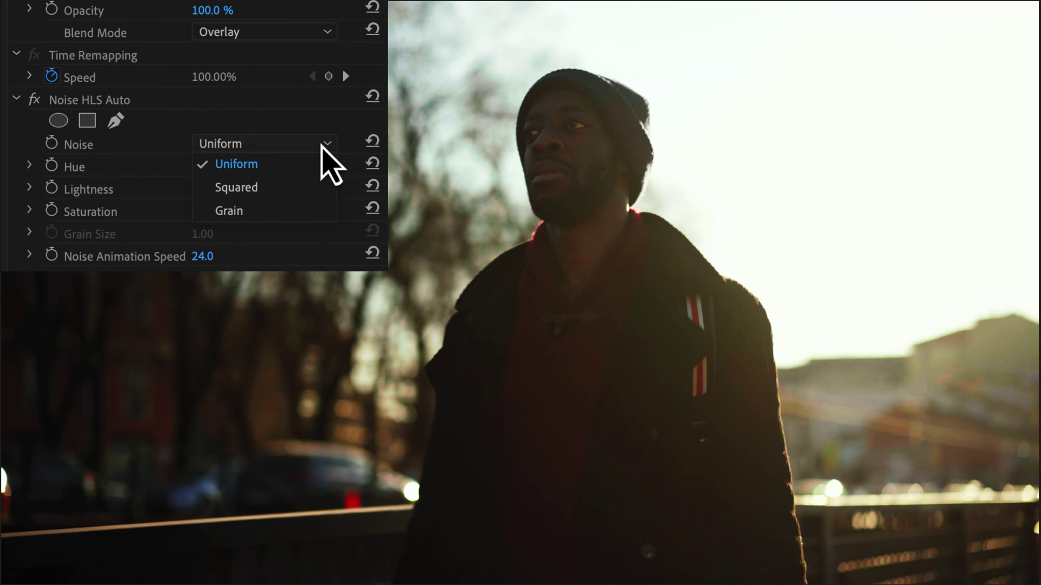
left_click(314, 212)
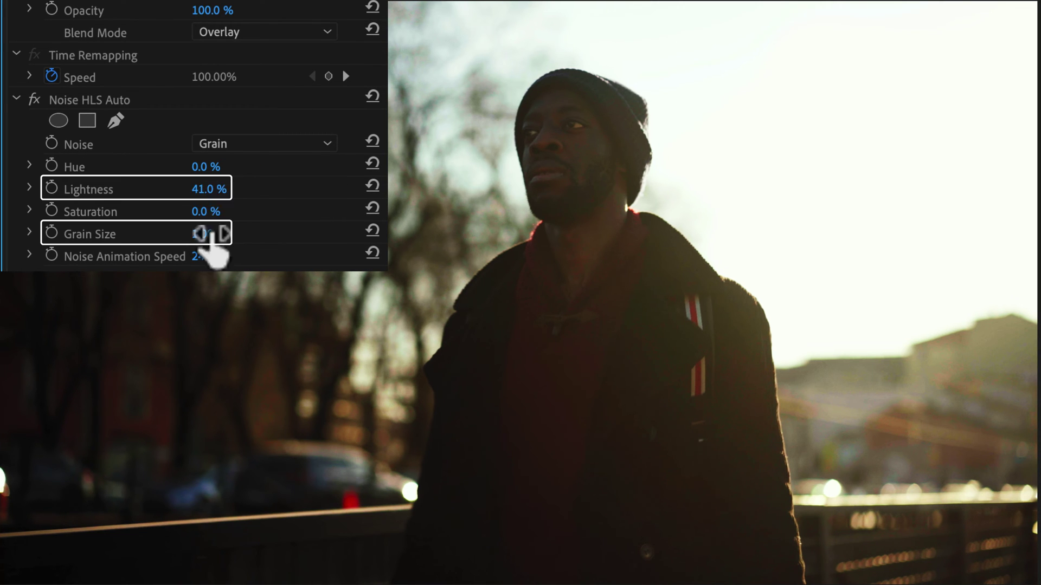
left_click_drag(224, 242, 222, 234)
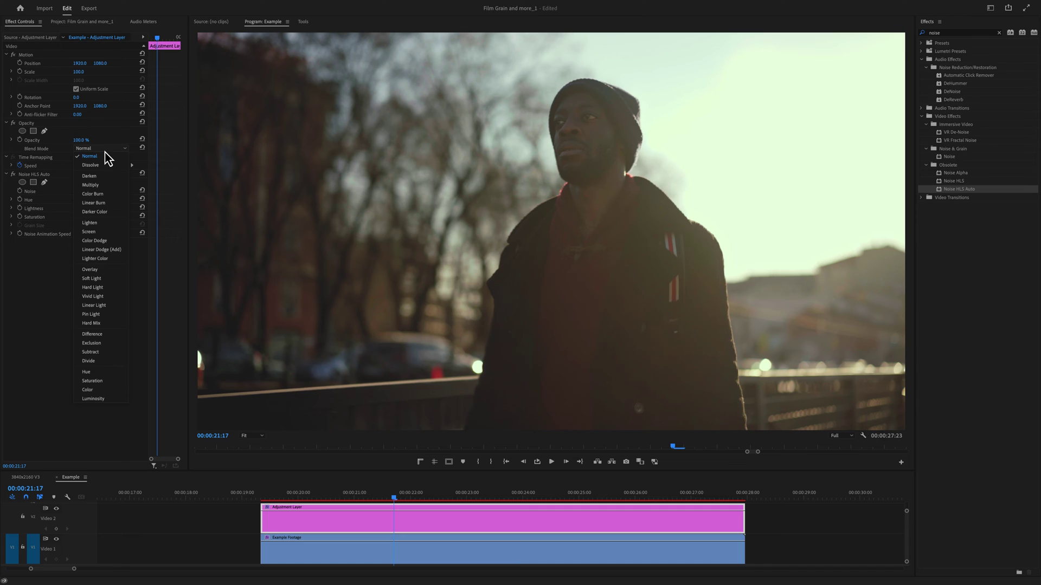
left_click(108, 270)
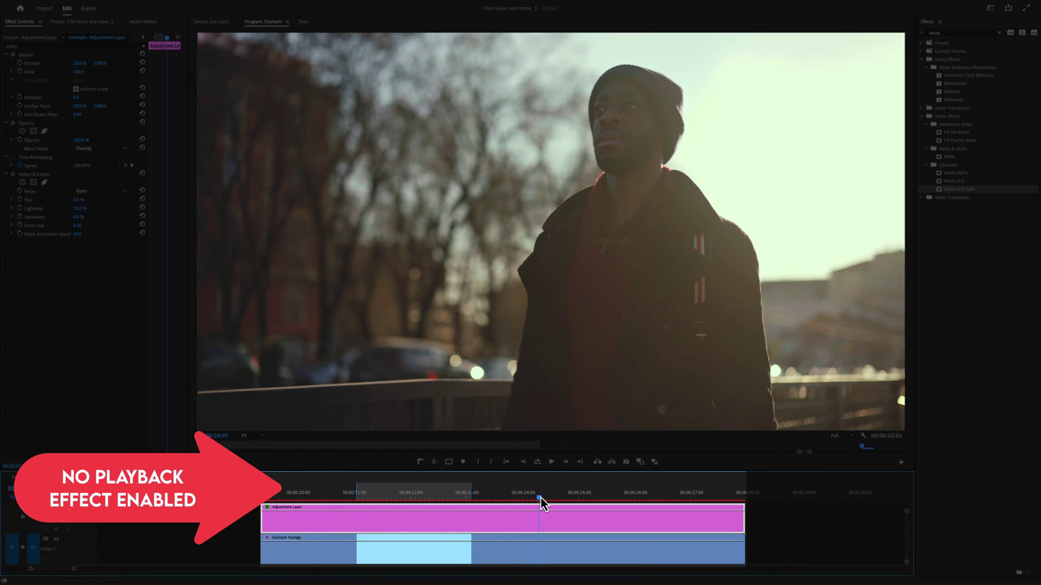
Scrub through the adjustment layer section and the film grain overlay section to compare their playback.
left_click_drag(540, 498, 386, 499)
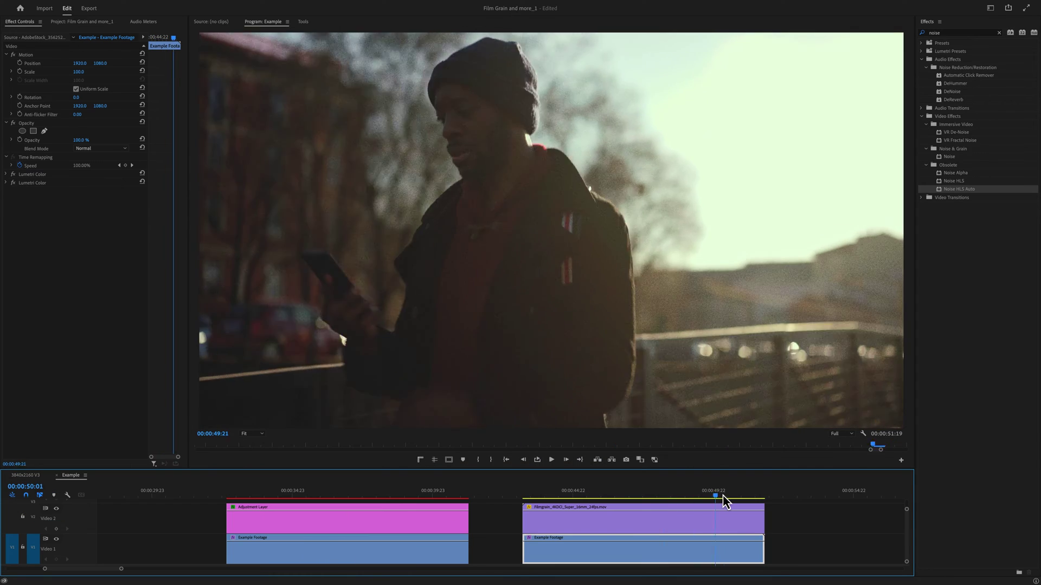
left_click_drag(721, 495, 558, 497)
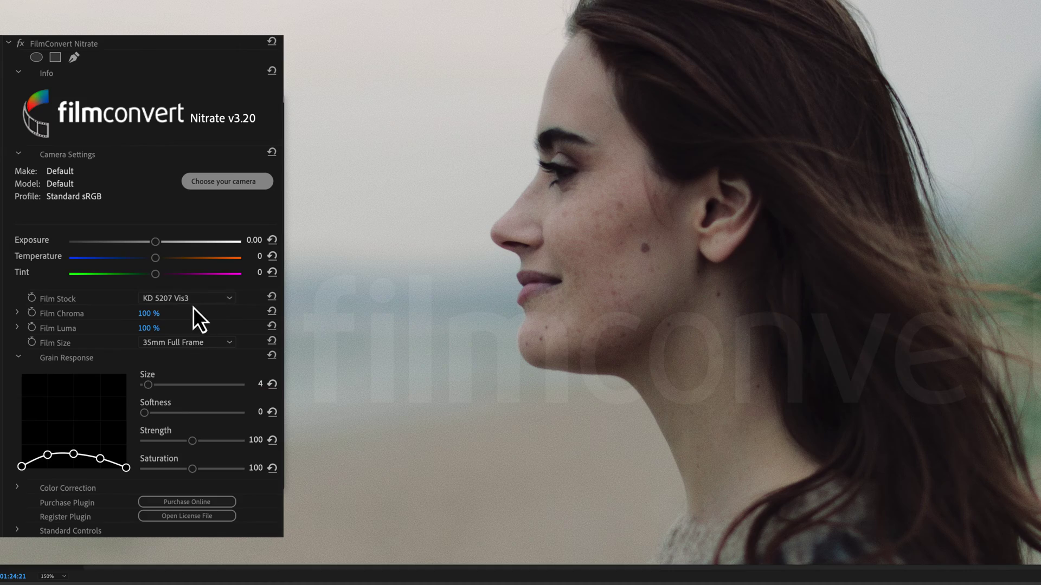
Try the KD 5213 Vis3, FJ 8543 VD and FJ 8563 RL film stocks in FilmConvert Nitrate.
left_click(193, 301)
left_click(188, 330)
left_click(190, 298)
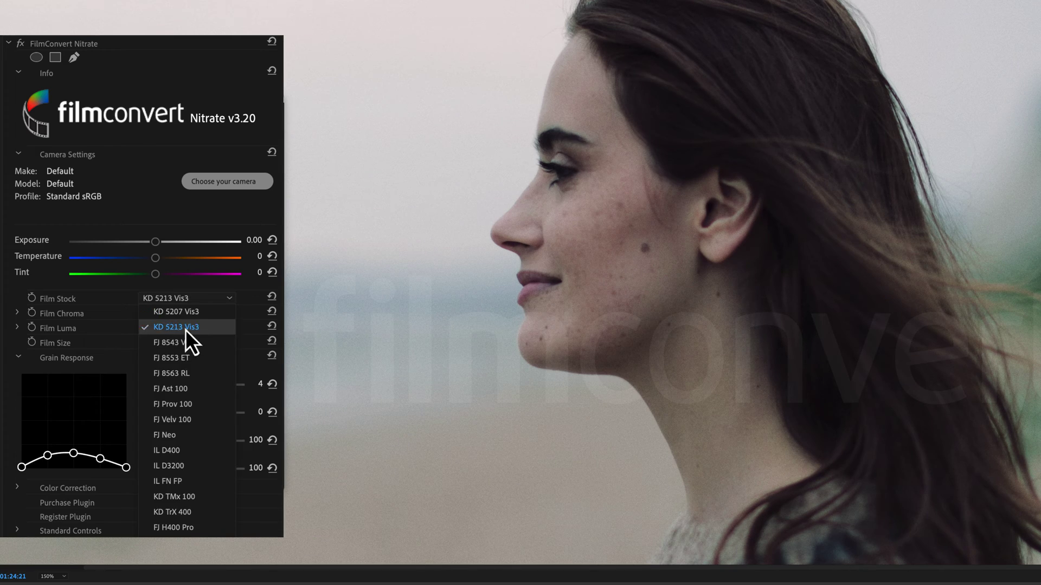
left_click(184, 342)
left_click(194, 301)
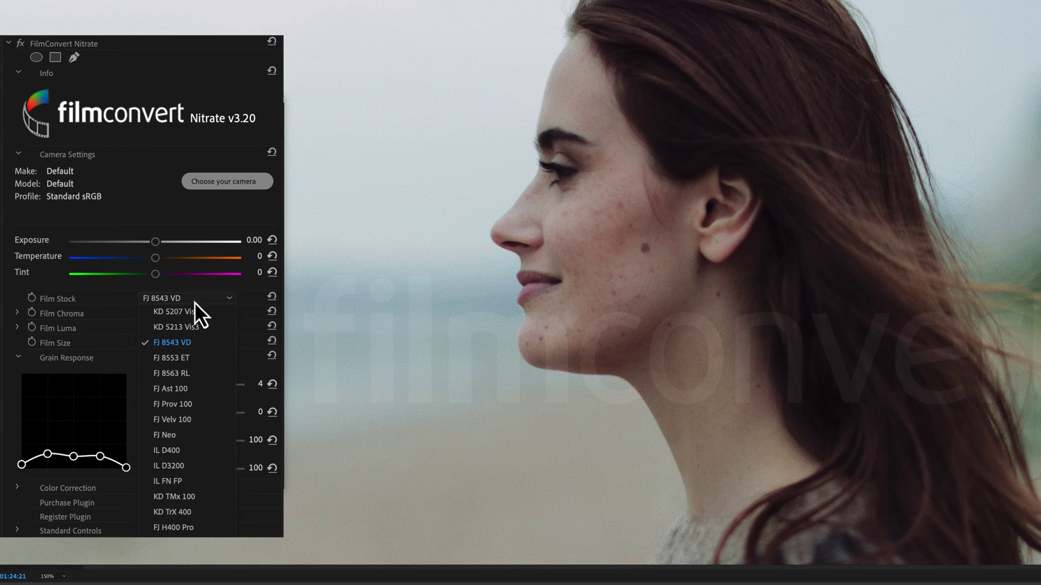
left_click(189, 364)
Try the Sony A7s mk3 with the S-Log3 S-Gamut3.Cine profile as the FilmConvert camera.
left_click(227, 181)
left_click(532, 155)
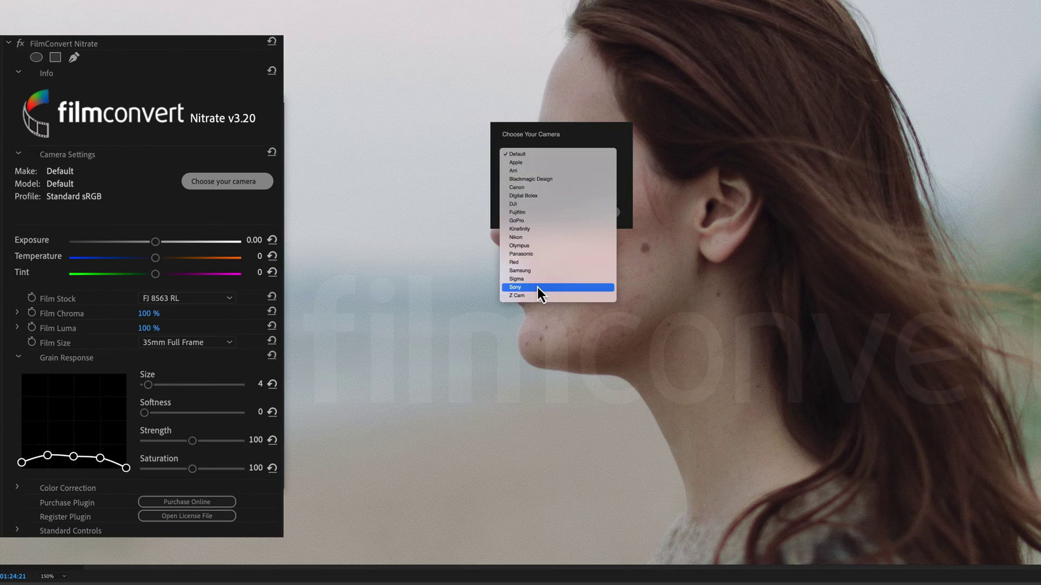
left_click(538, 287)
left_click(541, 172)
left_click(555, 226)
left_click(548, 192)
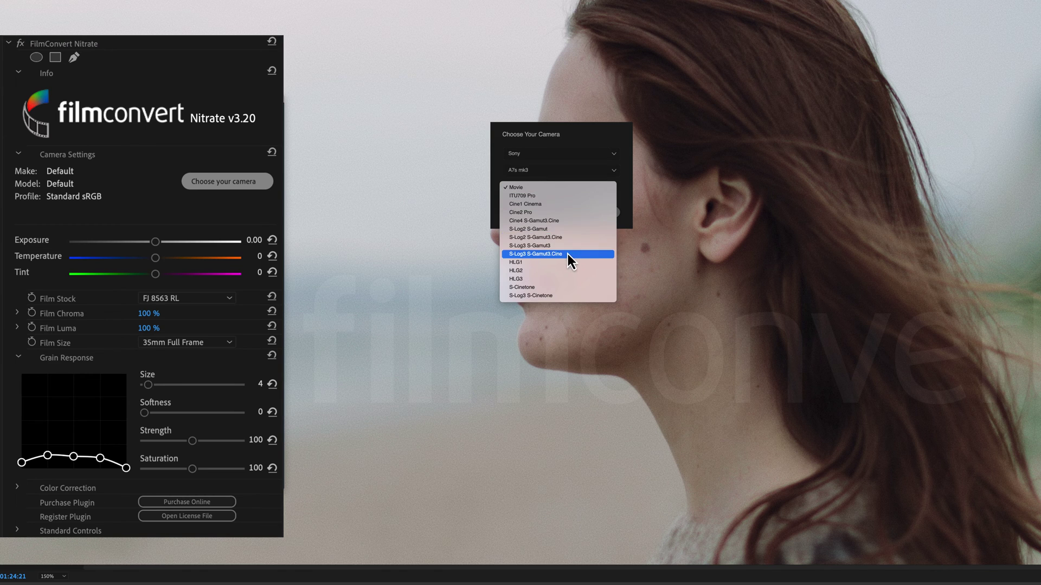
left_click(567, 253)
left_click(604, 212)
Try the Super 16 film size and return it to 35mm Full Frame.
left_click(184, 342)
left_click(193, 404)
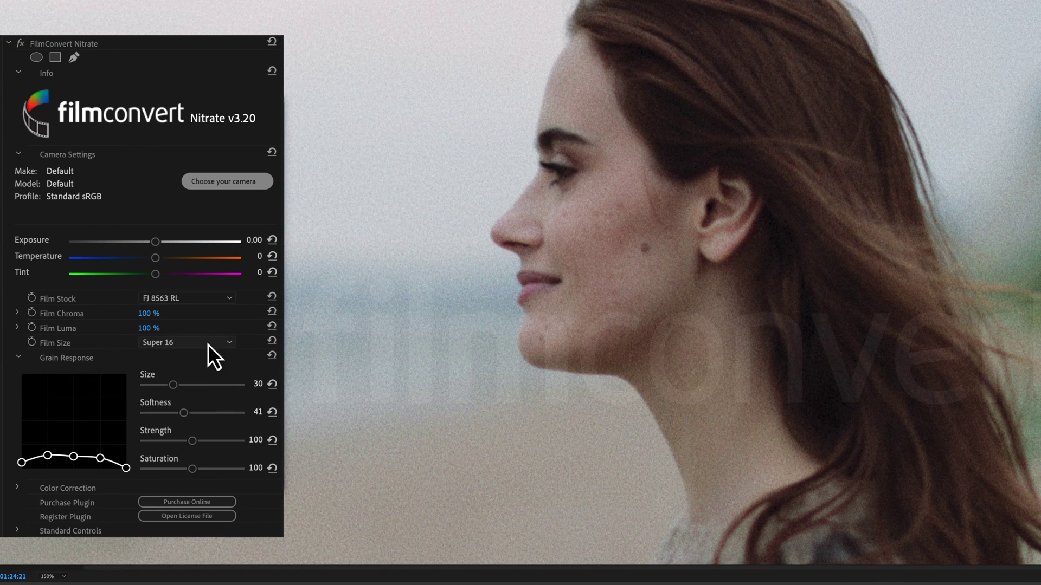
left_click(207, 343)
left_click(209, 464)
Try the FJ Ast 100 film stock and change it to FJ Prov 100.
left_click(183, 298)
left_click(188, 388)
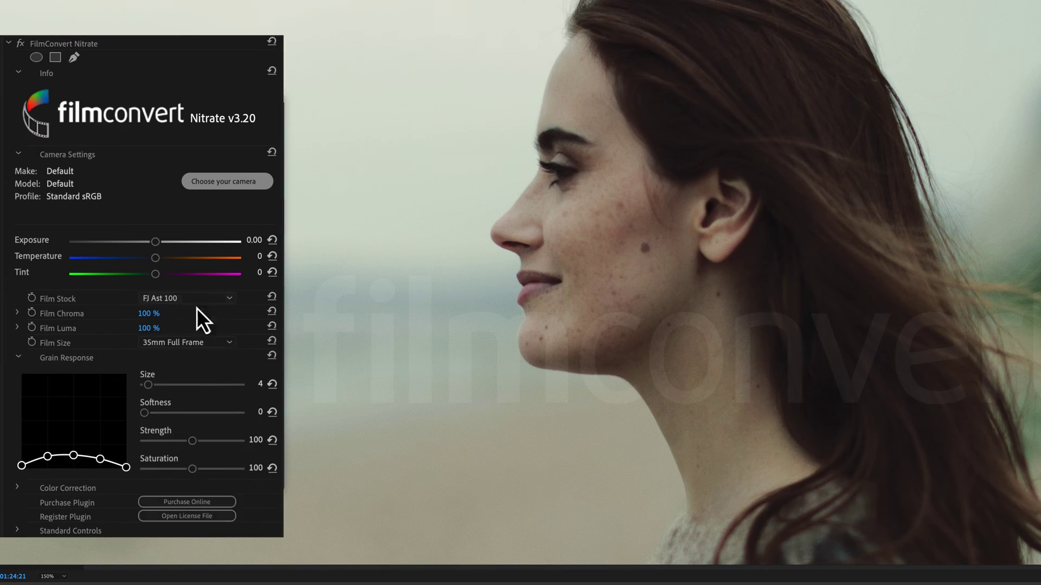
left_click(196, 299)
left_click(194, 404)
Raise the midpoint of the Grain Response curve slightly and increase the grain size.
mouse_move(73, 455)
left_mouse_down()
mouse_move(77, 380)
mouse_move(76, 447)
left_mouse_up()
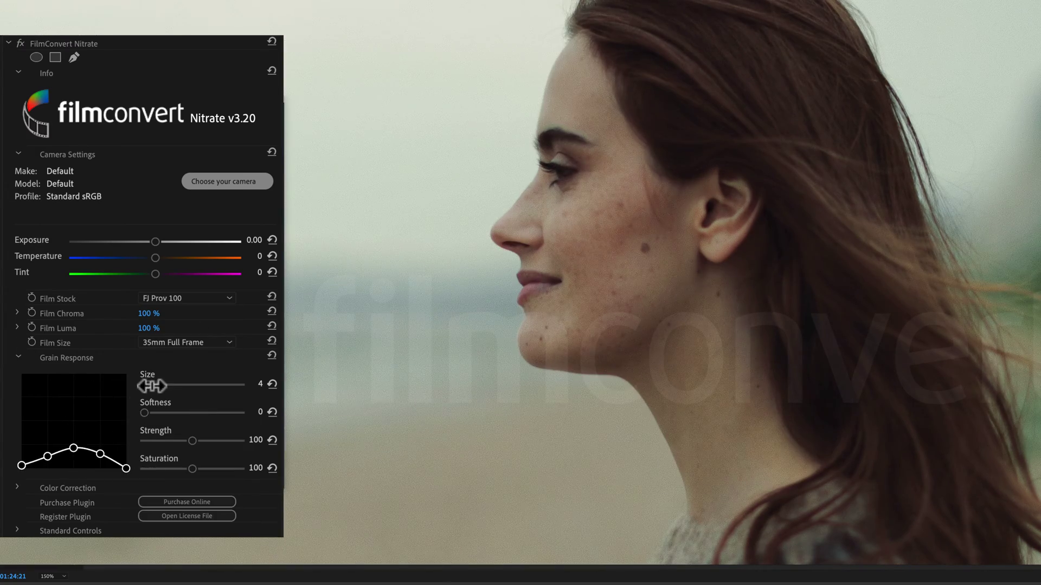
mouse_move(152, 386)
left_mouse_down()
mouse_move(221, 385)
mouse_move(159, 385)
left_mouse_up()
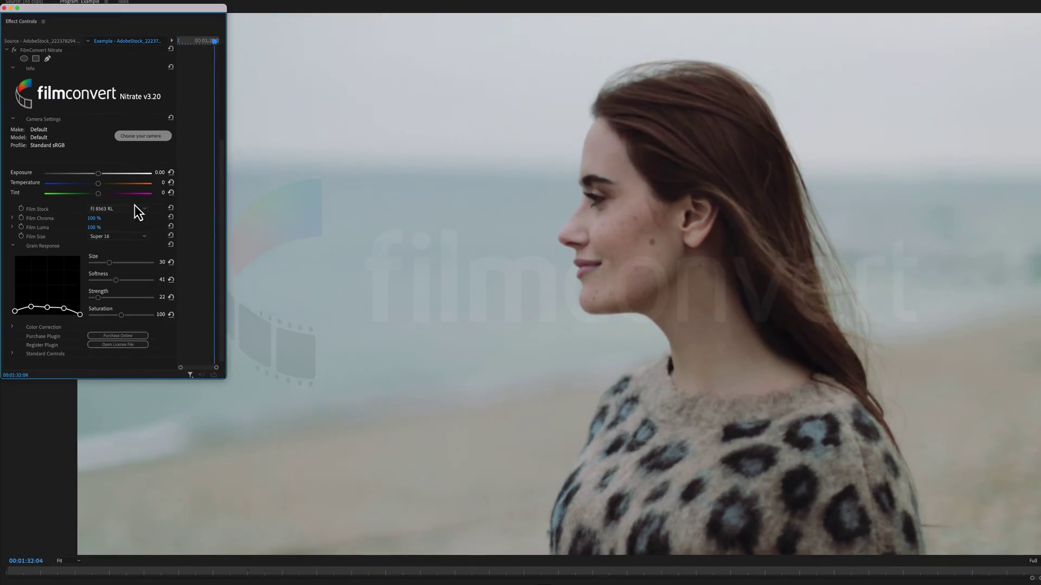
Compare the FJ Ast 100 and FJ Prov 100 film stocks on the Super 16 beach clip.
left_click(133, 208)
left_click(132, 265)
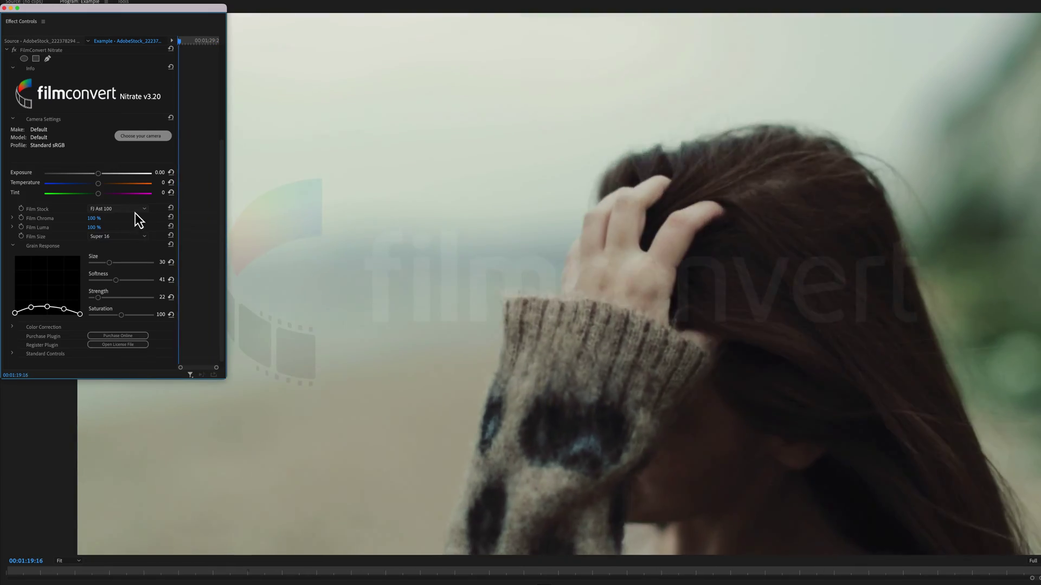
left_click(134, 210)
left_click(128, 275)
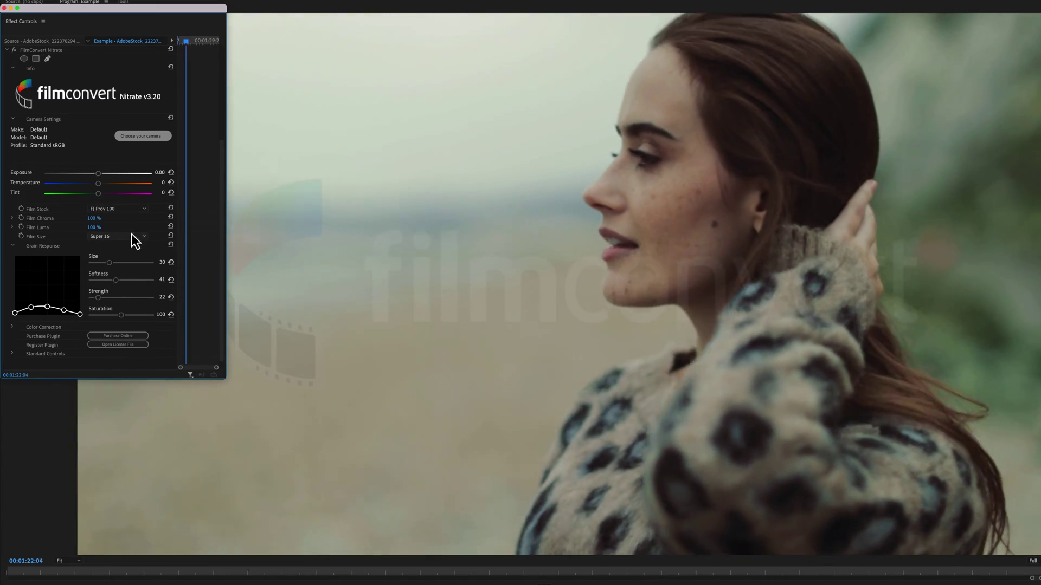
Set the beach clip's film size to 35mm 3 Perf, grain size to 66 and film stock to IL D3200.
left_click(131, 237)
left_click(131, 292)
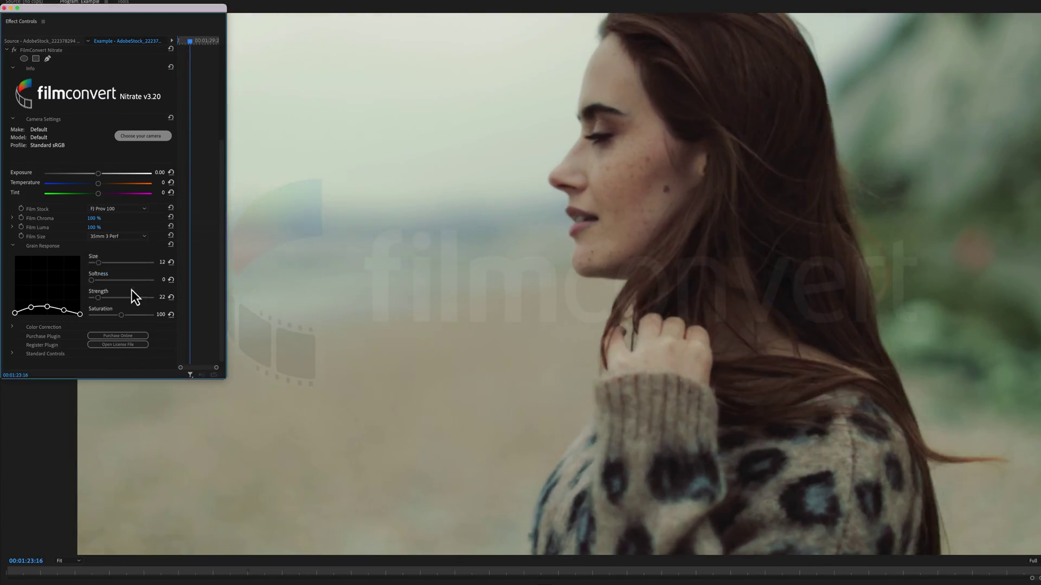
left_click_drag(97, 262, 131, 262)
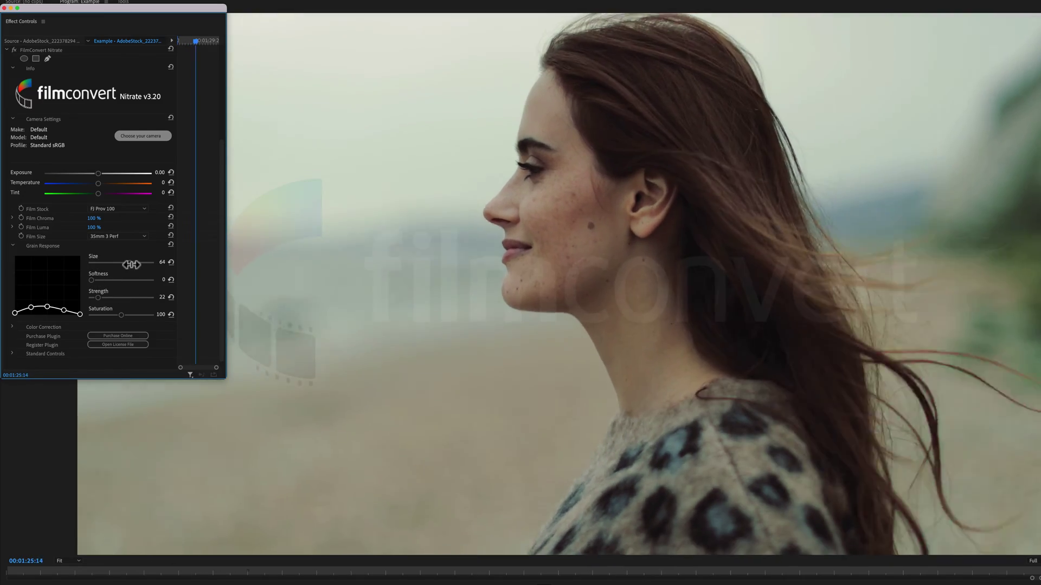
left_click(125, 210)
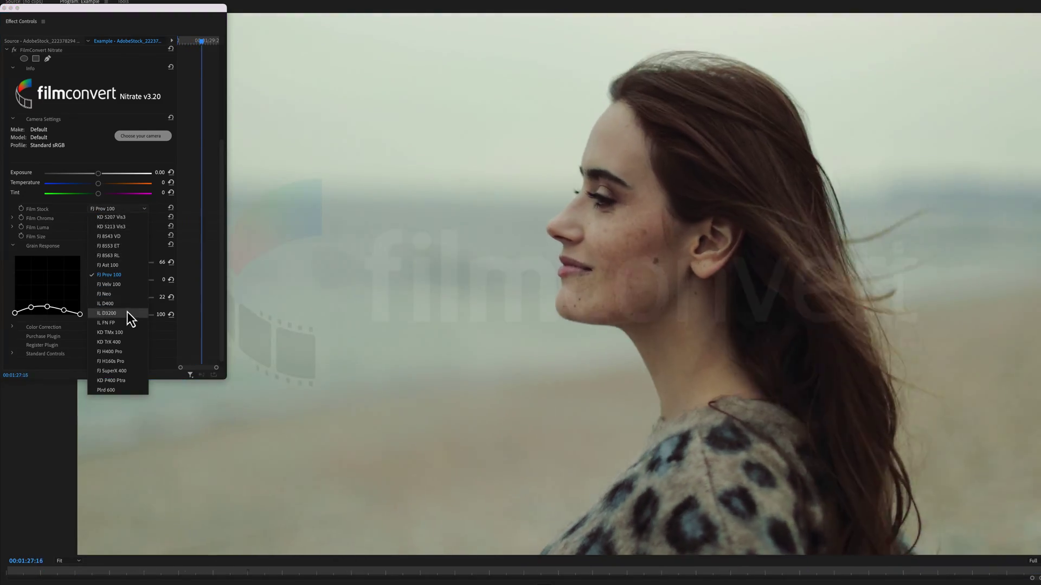
left_click(127, 311)
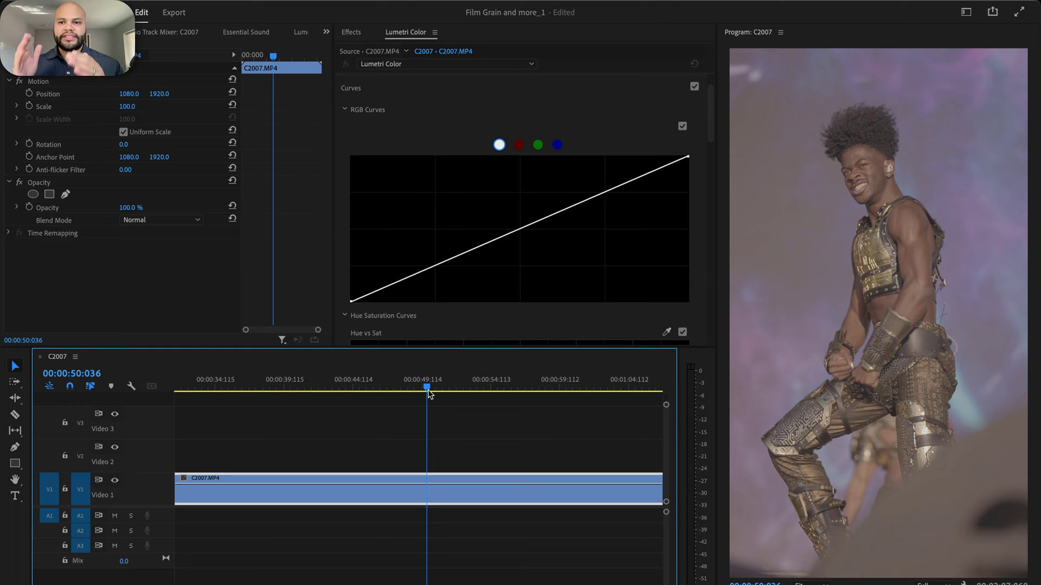
Apply the FilmConvert Nitrate effect from Film Emulation to the C2007.MP4 clip at the playhead and show its grain settings.
mouse_move(428, 386)
left_mouse_down()
mouse_move(464, 385)
mouse_move(424, 388)
left_mouse_up()
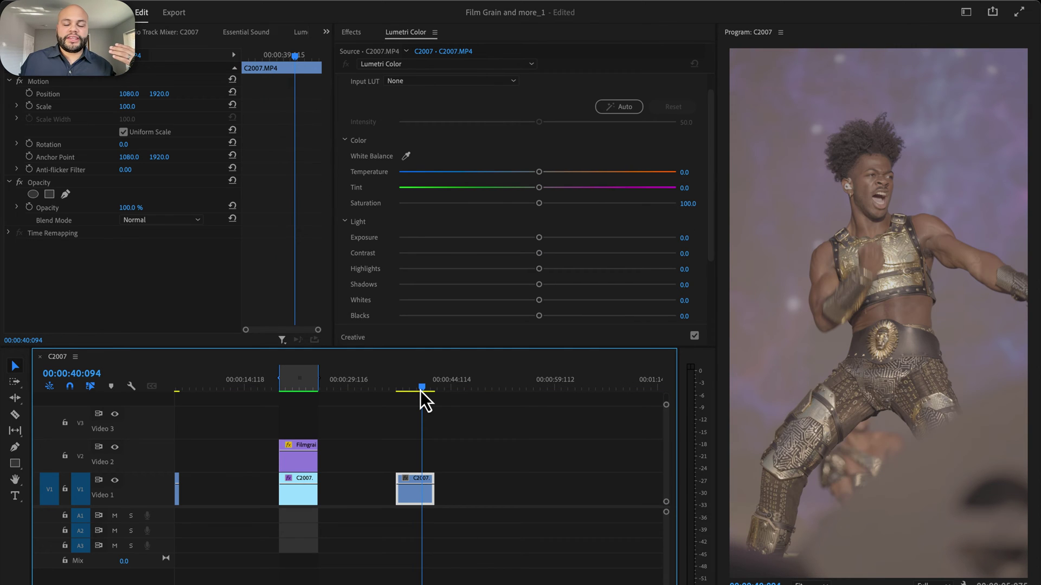
left_click_drag(420, 391, 422, 390)
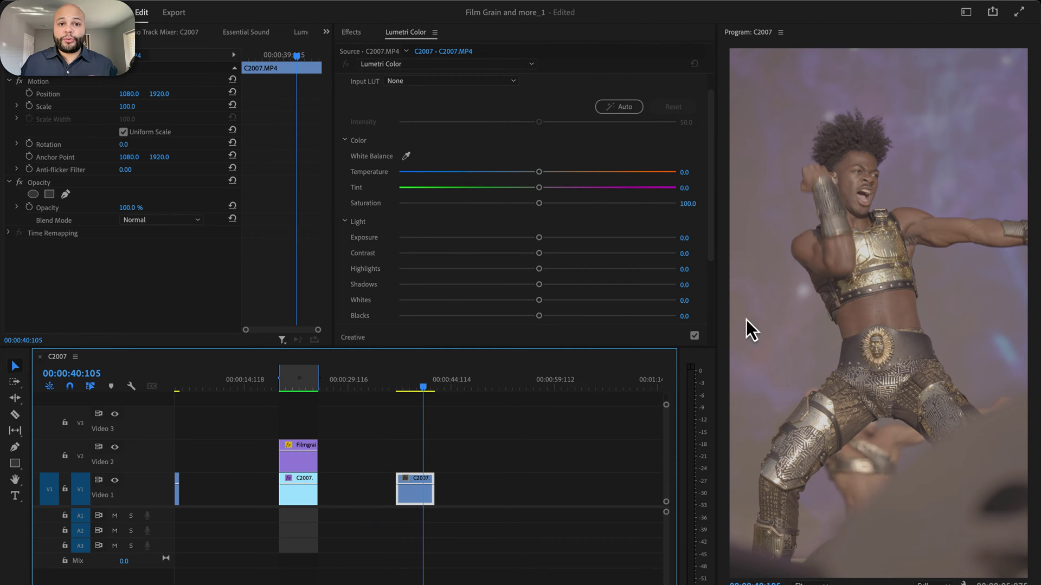
left_click(350, 33)
left_click(342, 114)
scroll(281, 302, "down", 2)
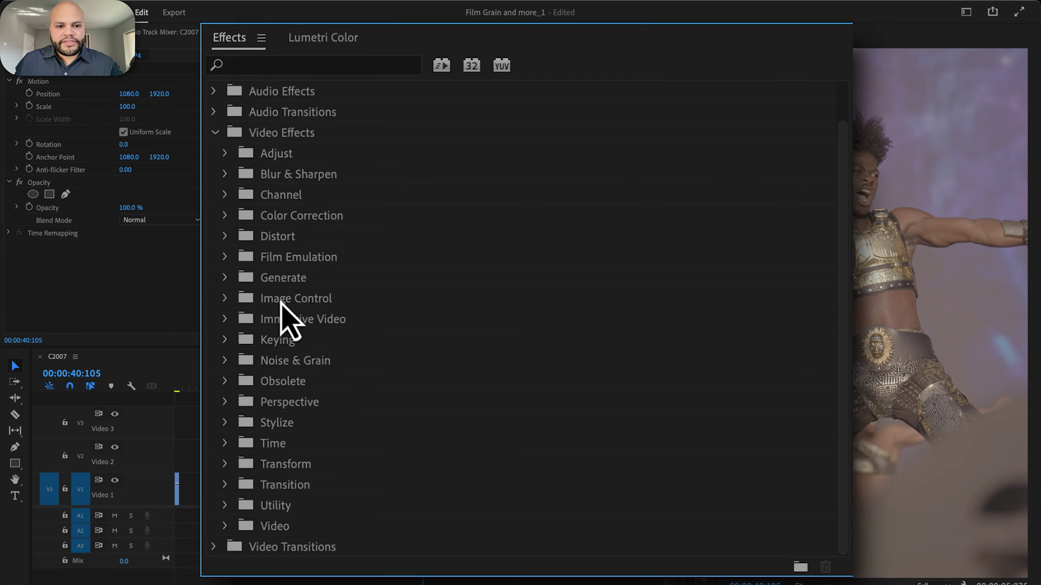
left_click(228, 258)
left_click(356, 275)
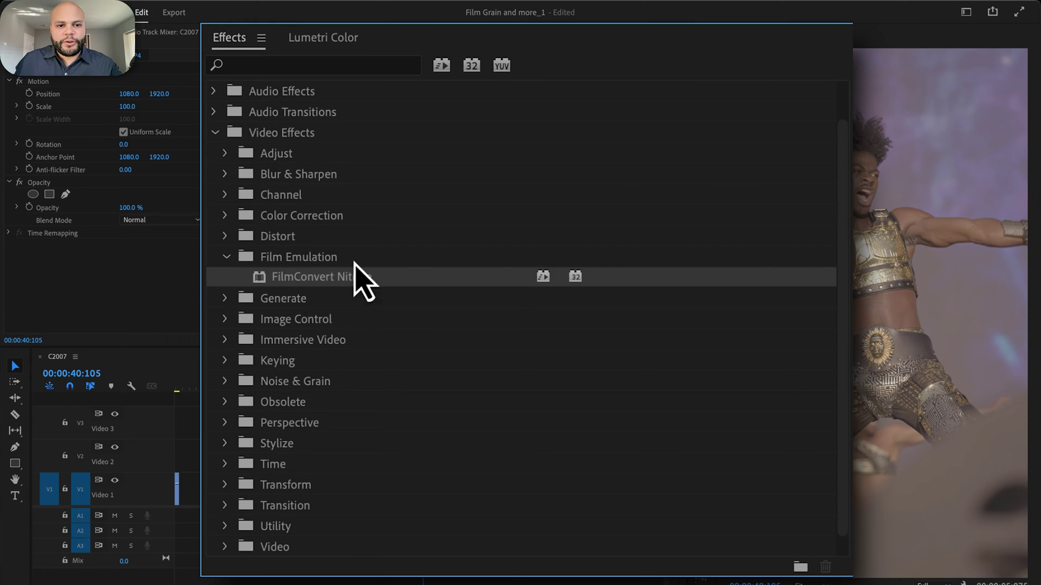
left_click_drag(295, 282, 325, 408)
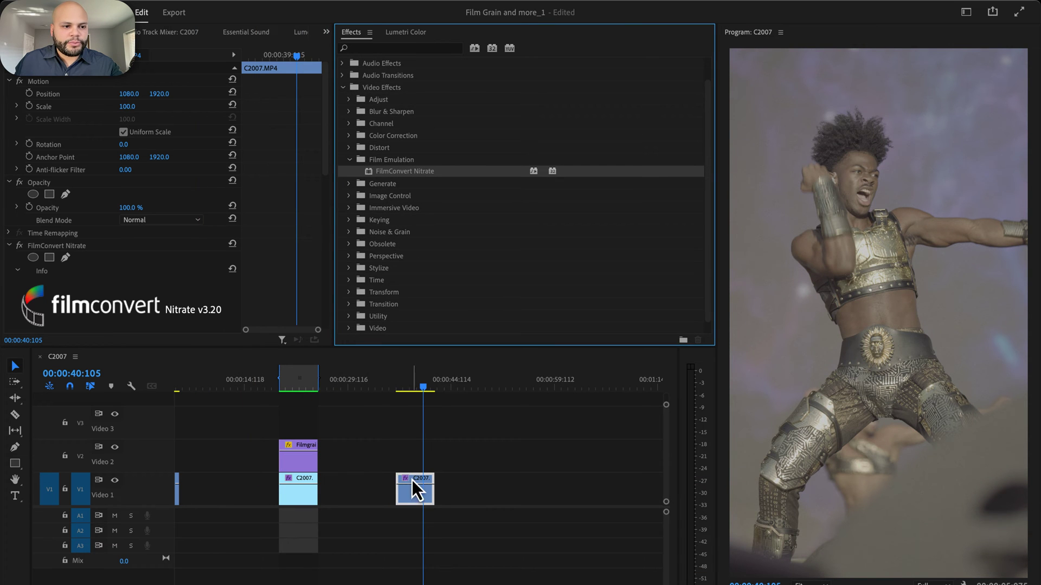
left_click_drag(327, 119, 312, 284)
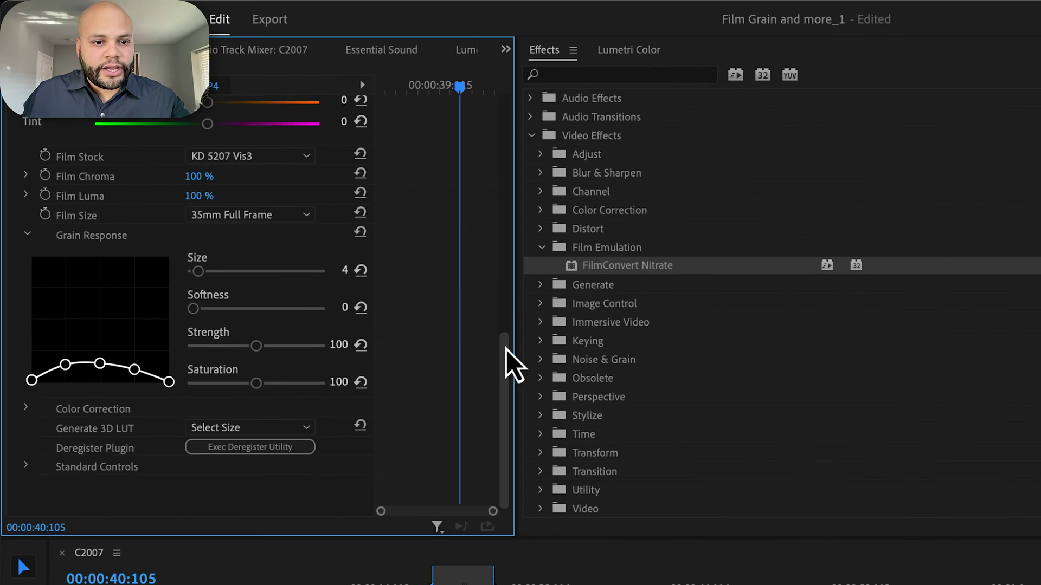
Set the FilmConvert Nitrate camera profile to Sony, A7s mk3 with S-Log3 S-Gamut3.Cine for the C2007.MP4 clip.
left_click_drag(327, 224, 320, 167)
left_click_drag(495, 260, 494, 265)
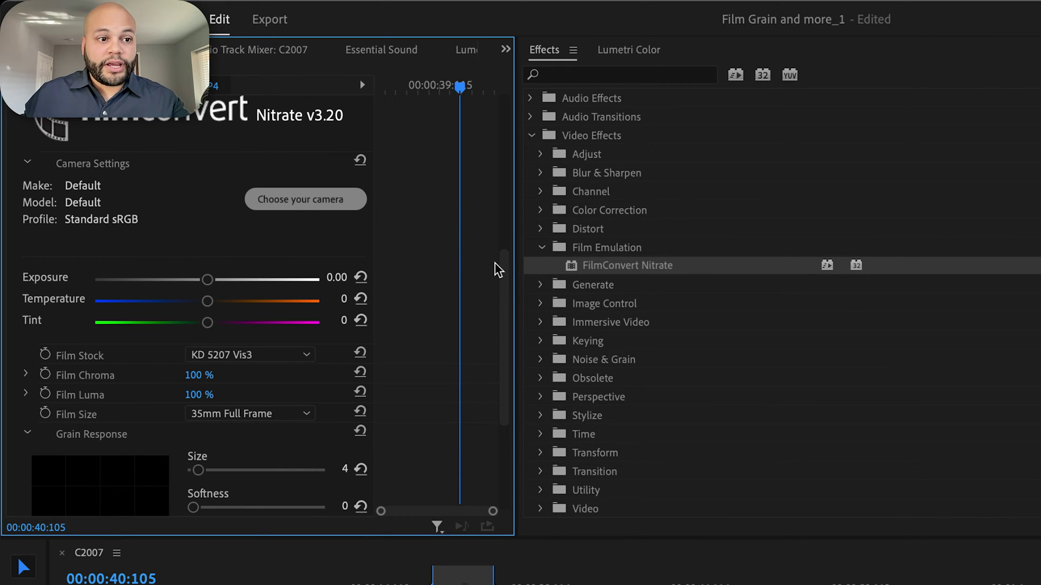
left_click(300, 204)
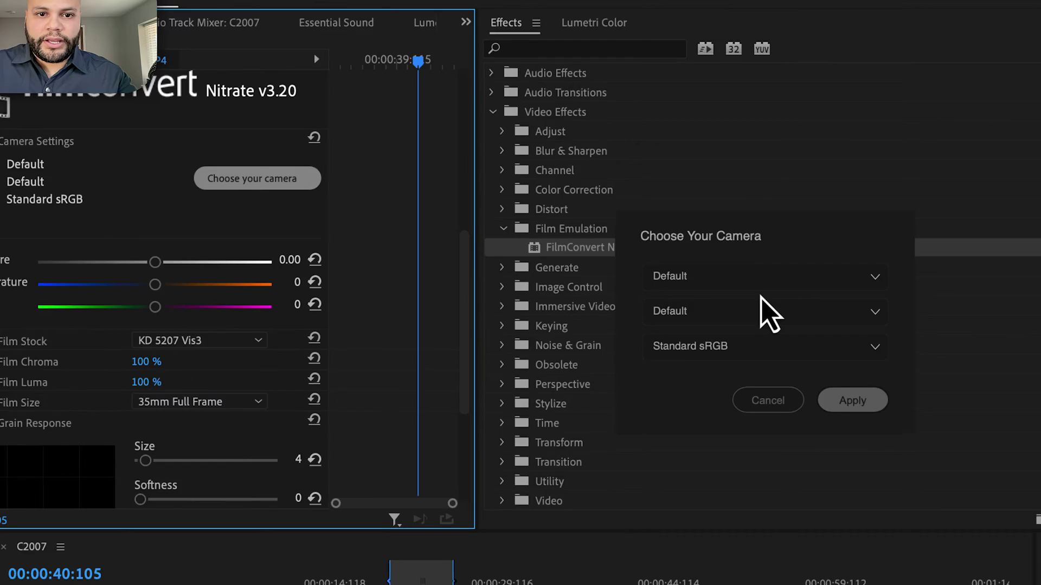
left_click(797, 290)
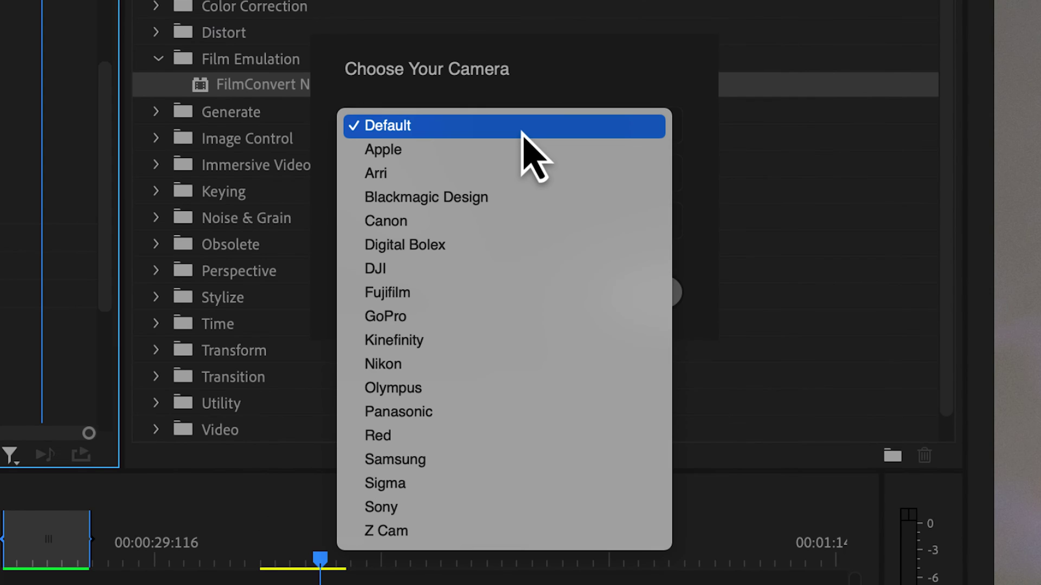
left_click(476, 505)
left_click(412, 183)
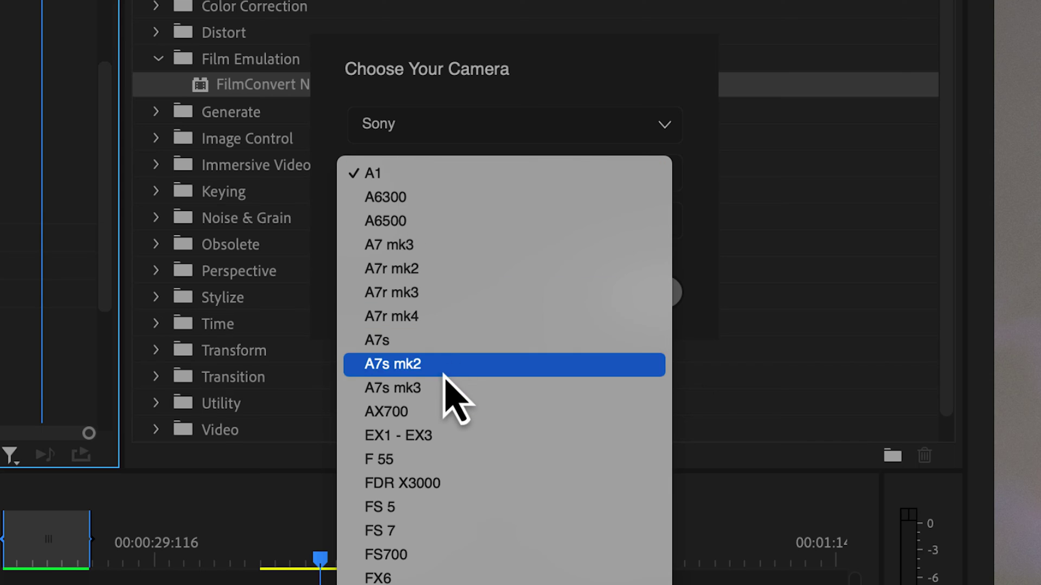
left_click(438, 386)
left_click(433, 221)
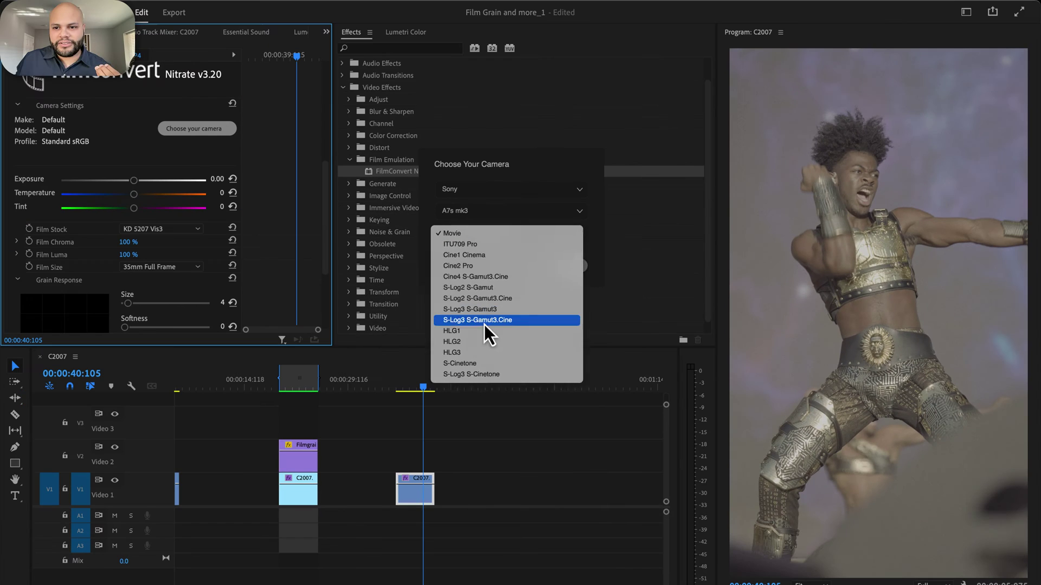
left_click(453, 414)
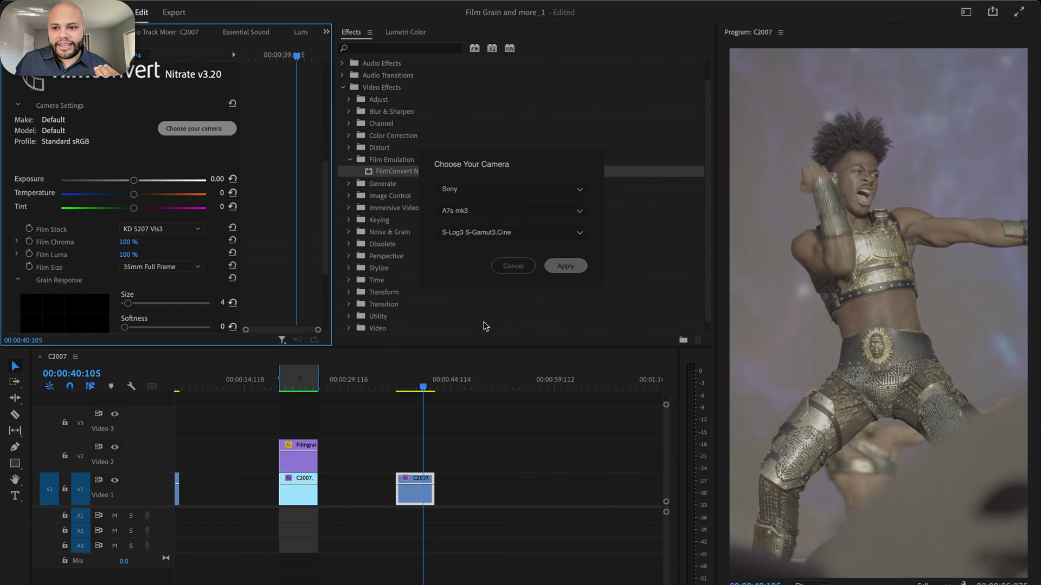
left_click(612, 304)
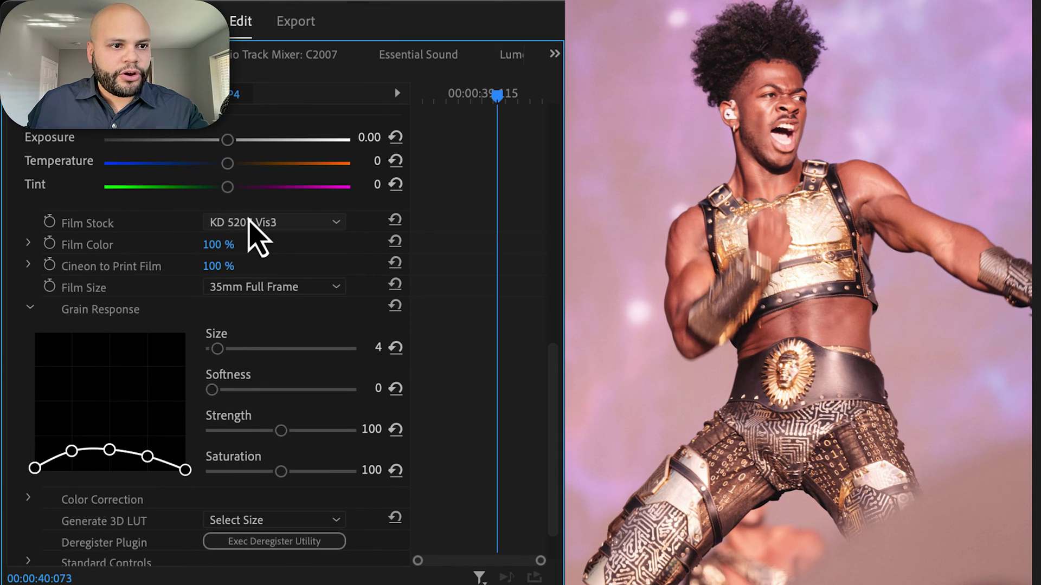
Try the film stocks KD 5213 Vis3, FJ 8543 VD, FJ 8553 ET, FJ 8563 RL, FJ Velv 100 and IL D3200 on the clip.
left_click(145, 136)
left_click(250, 266)
left_click(265, 222)
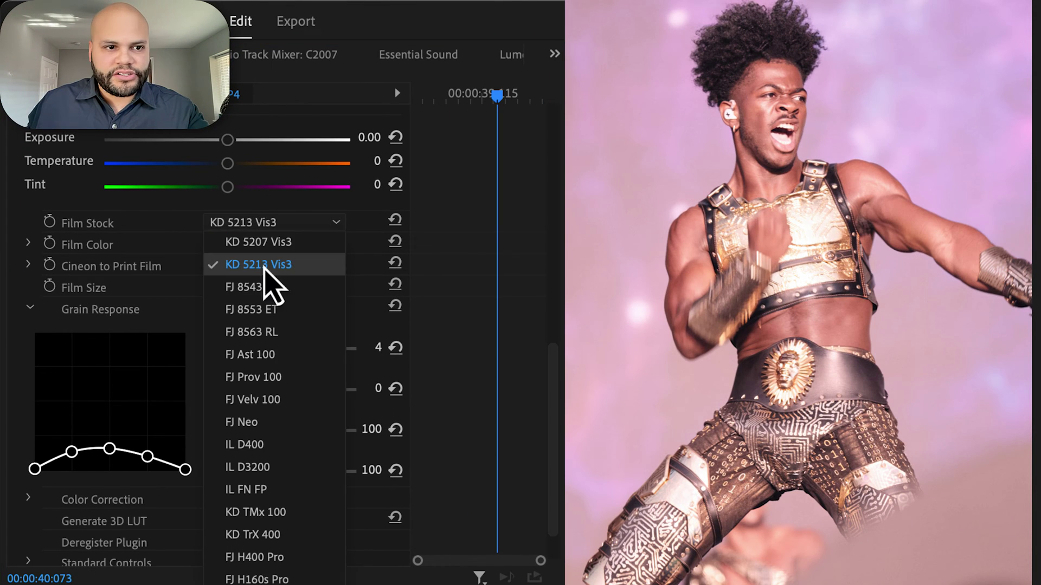
left_click(271, 287)
left_click(272, 220)
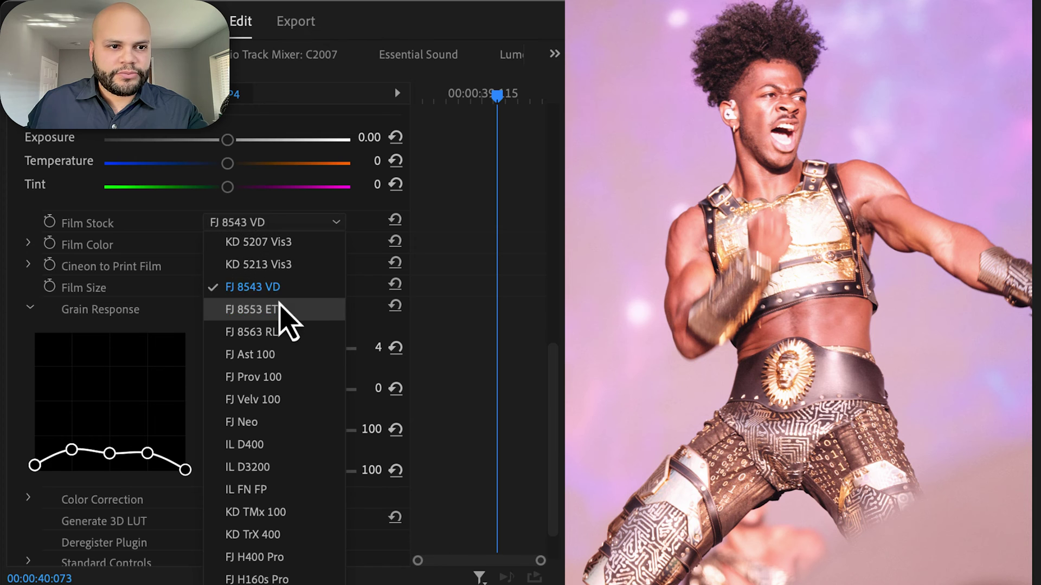
left_click(291, 311)
left_click(307, 225)
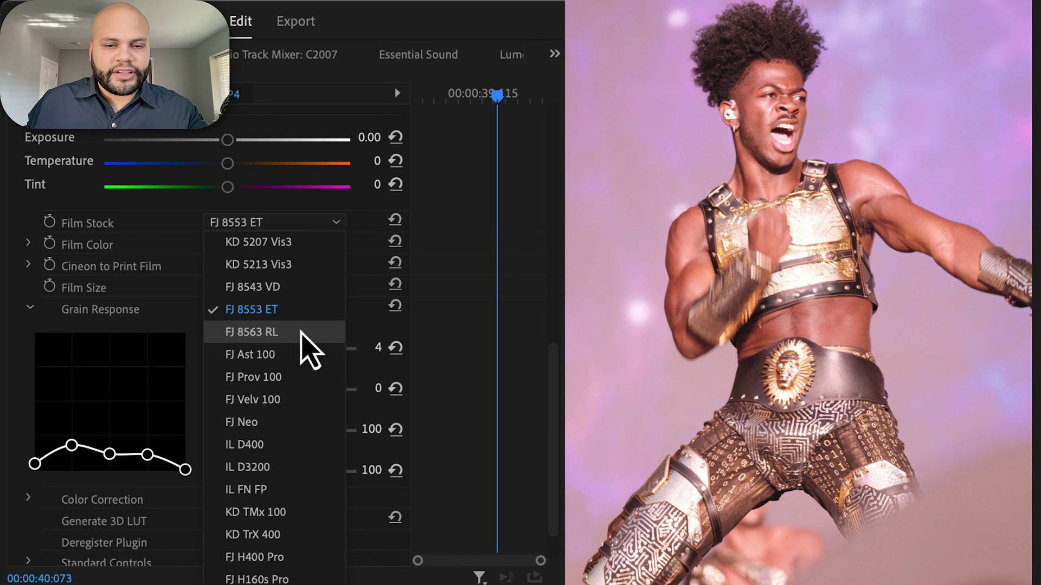
left_click(301, 332)
left_click(309, 223)
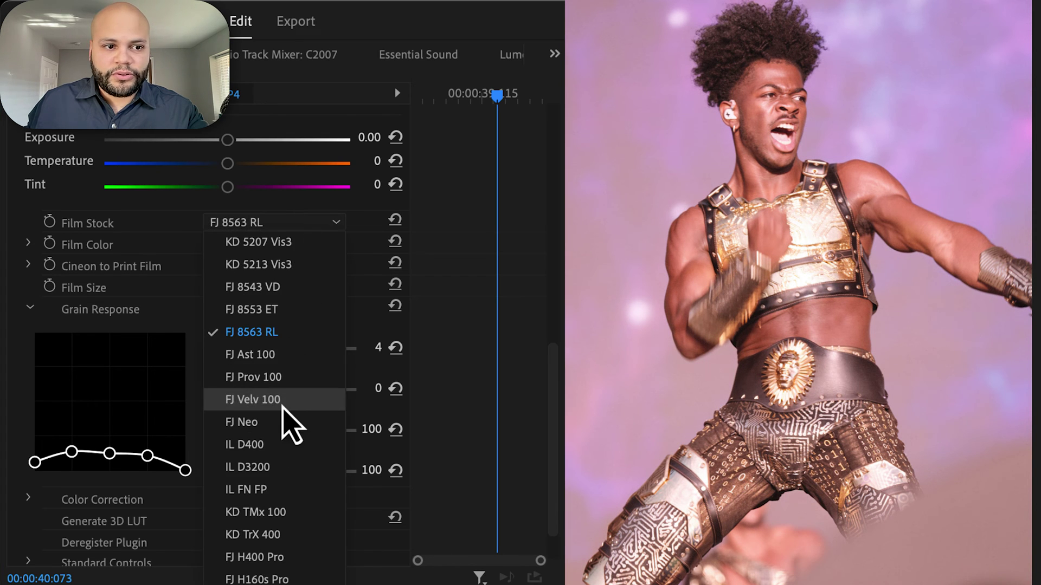
left_click(283, 401)
left_click(303, 224)
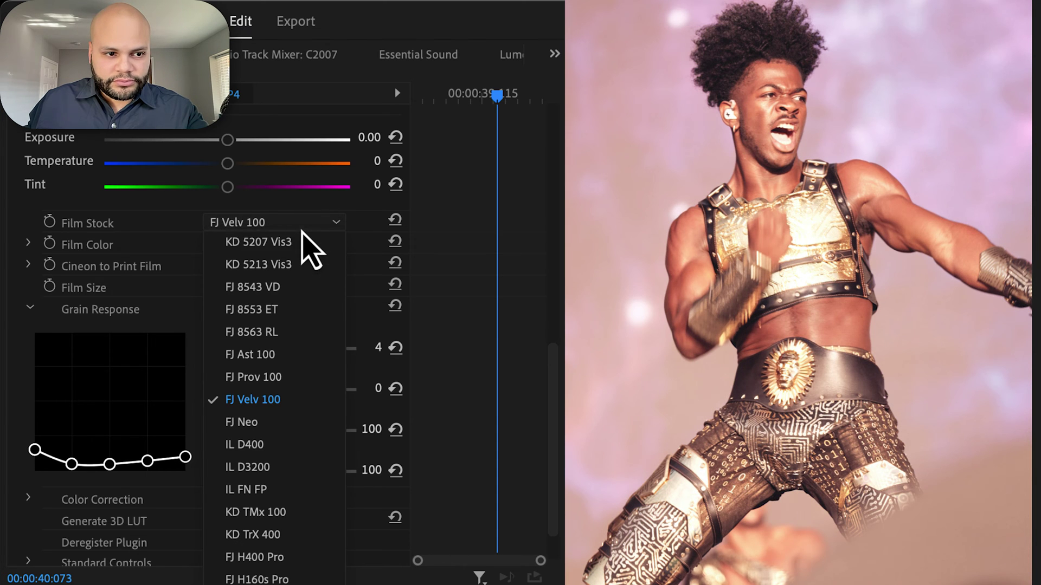
left_click(300, 465)
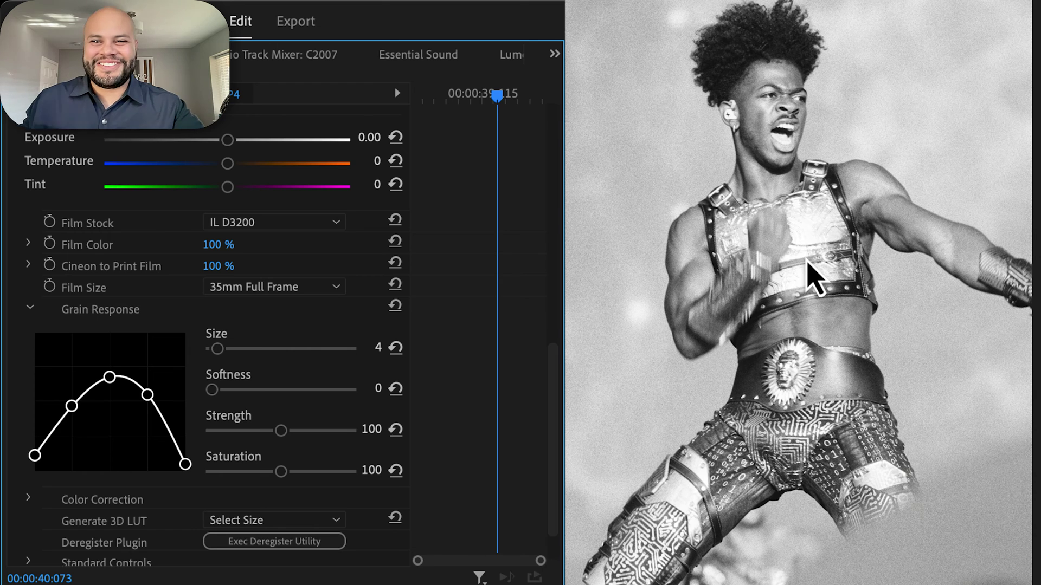
Set the film stock to FJ 8553 ET and the film size to 16mm, with grain size 55 and softness 50.
left_click(304, 224)
left_click(282, 323)
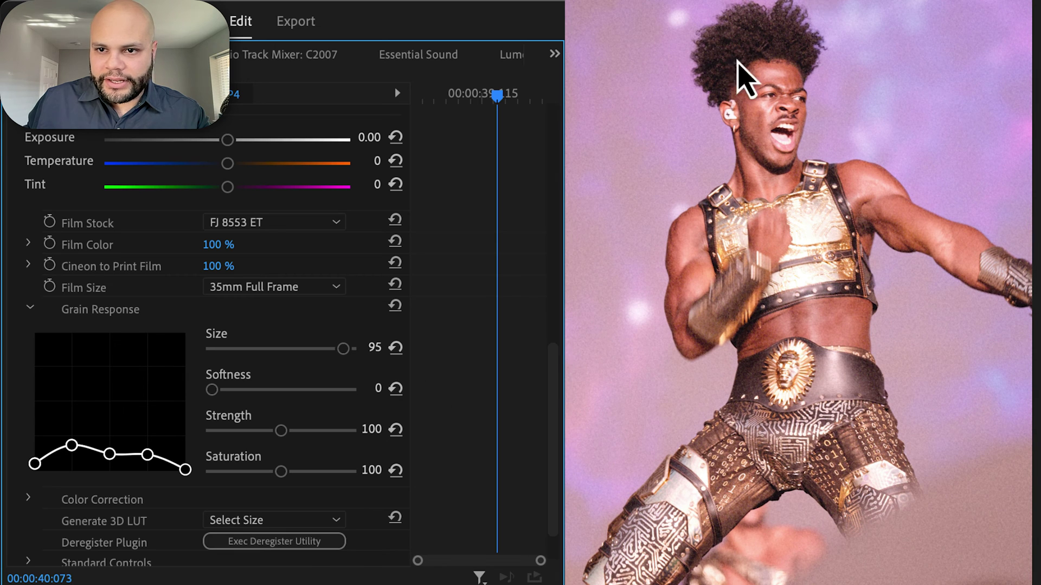
left_click(323, 290)
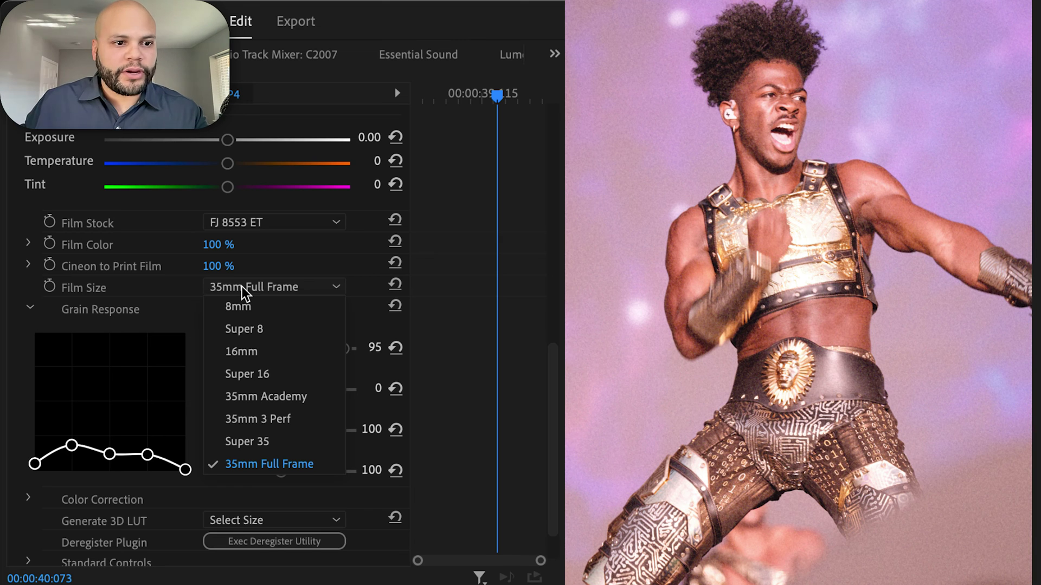
left_click(241, 351)
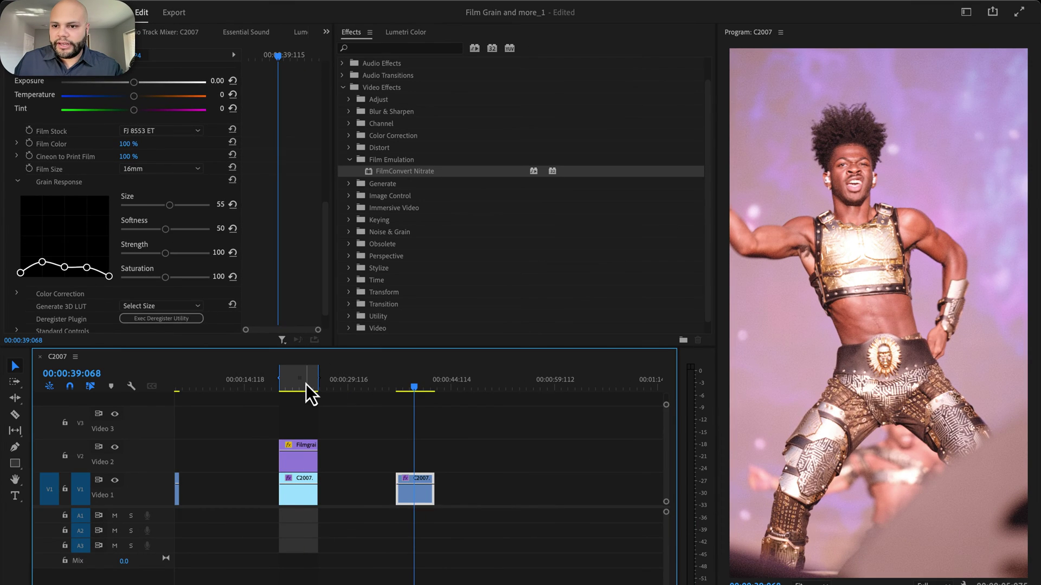
Compare the grain overlay version of the C2007 clip with the FilmConvert version and review the FilmConvert settings.
left_click(306, 384)
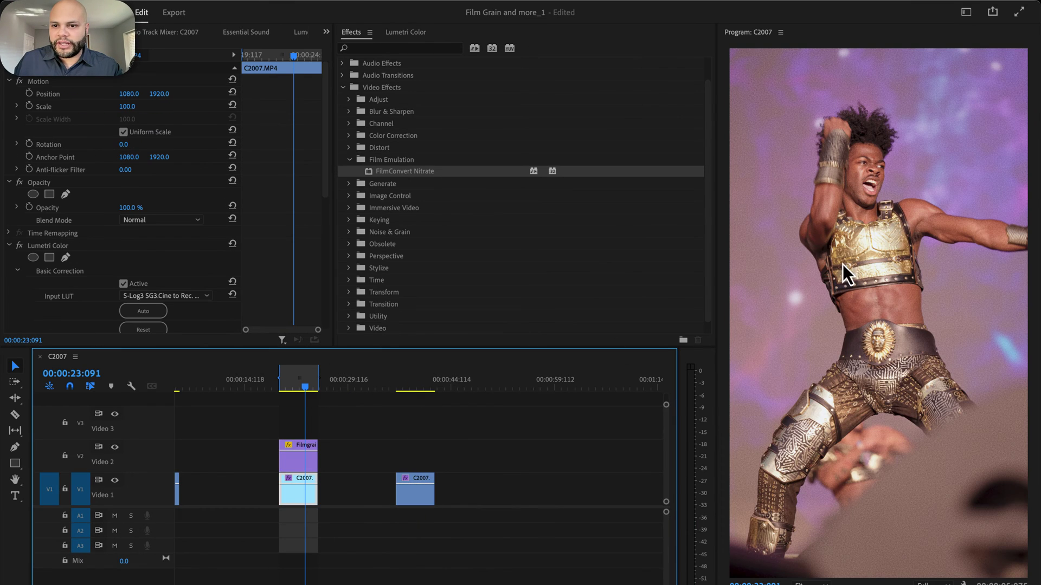
left_click(411, 386)
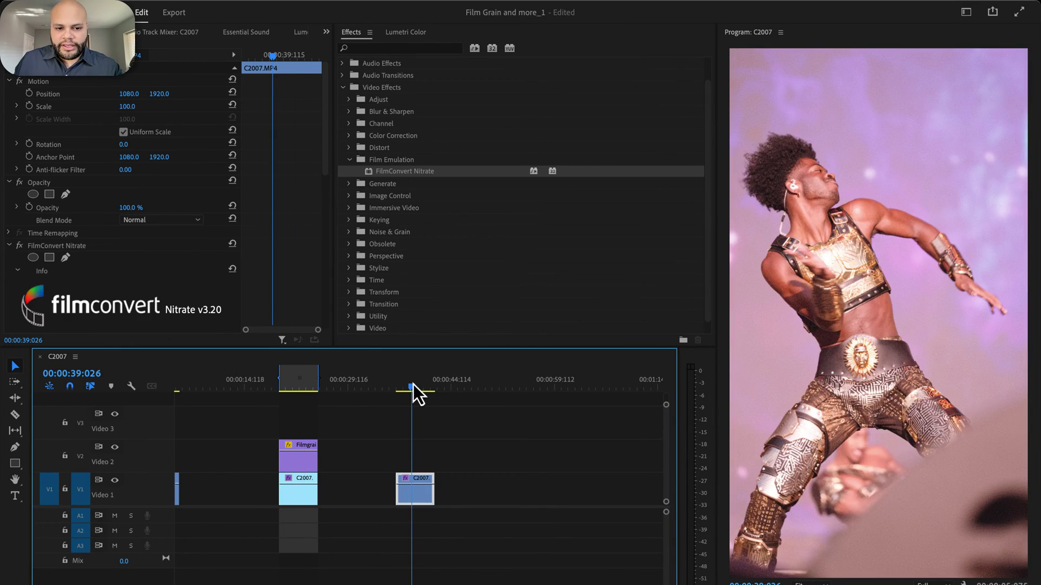
left_click_drag(412, 385, 415, 385)
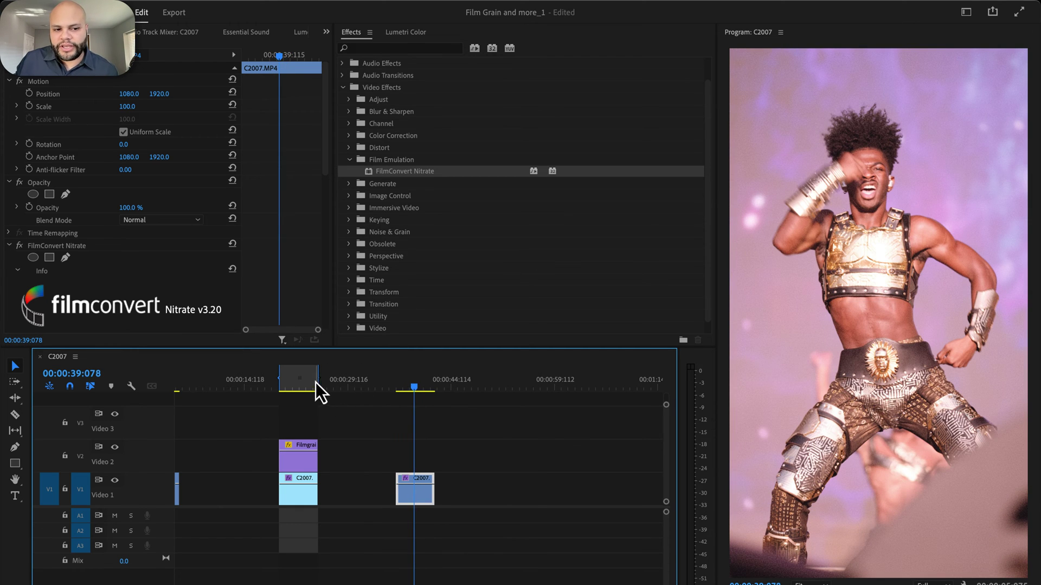
key("space")
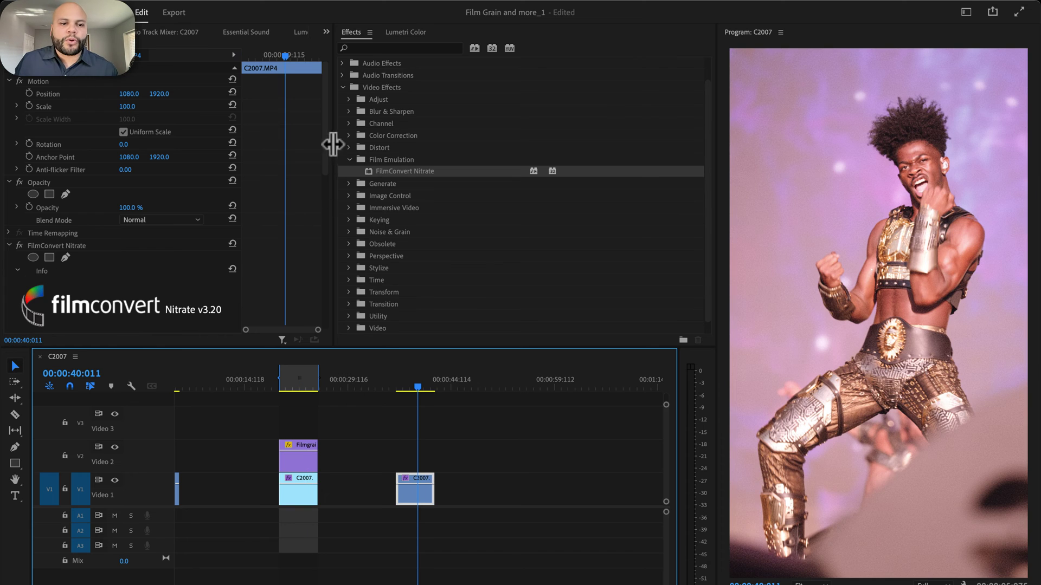
left_click_drag(326, 144, 307, 222)
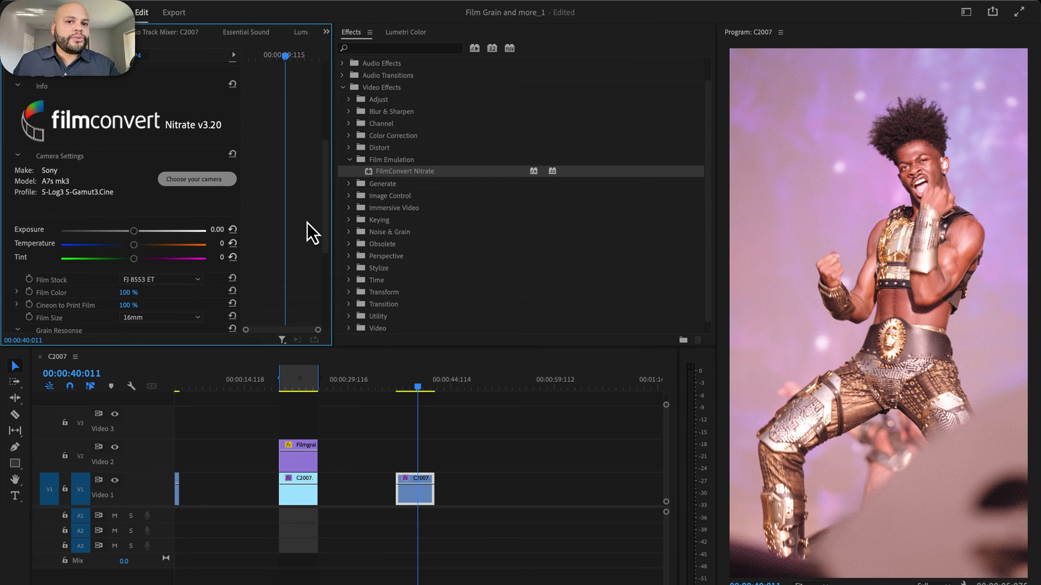
left_click_drag(405, 392, 305, 388)
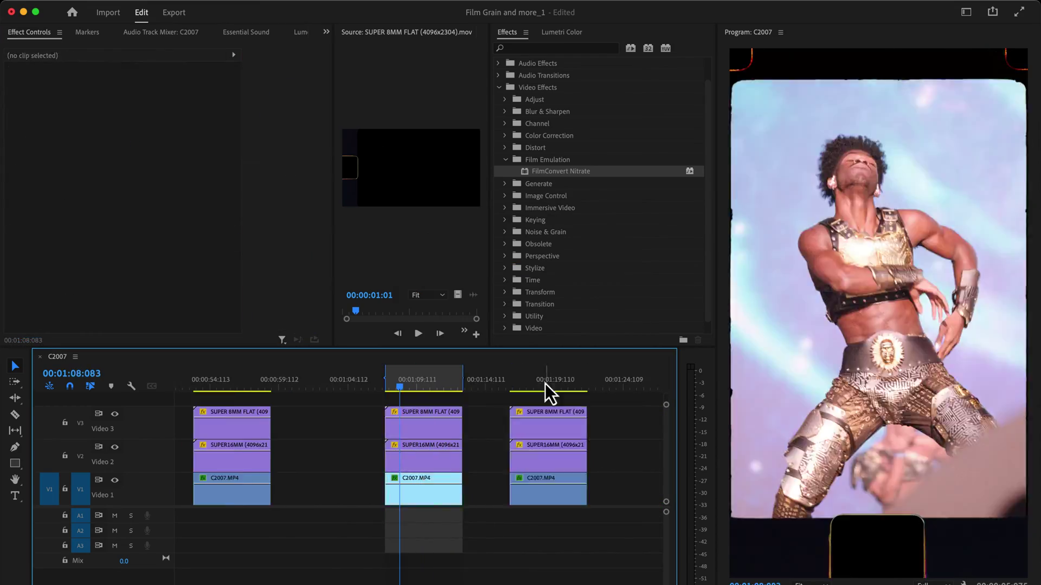
Nest the C2007.MP4 clip and stack three copies on V1 to V3 under the film overlays, labeled pink, green and blue.
right_click(386, 478)
mouse_move(433, 521)
left_click(506, 520)
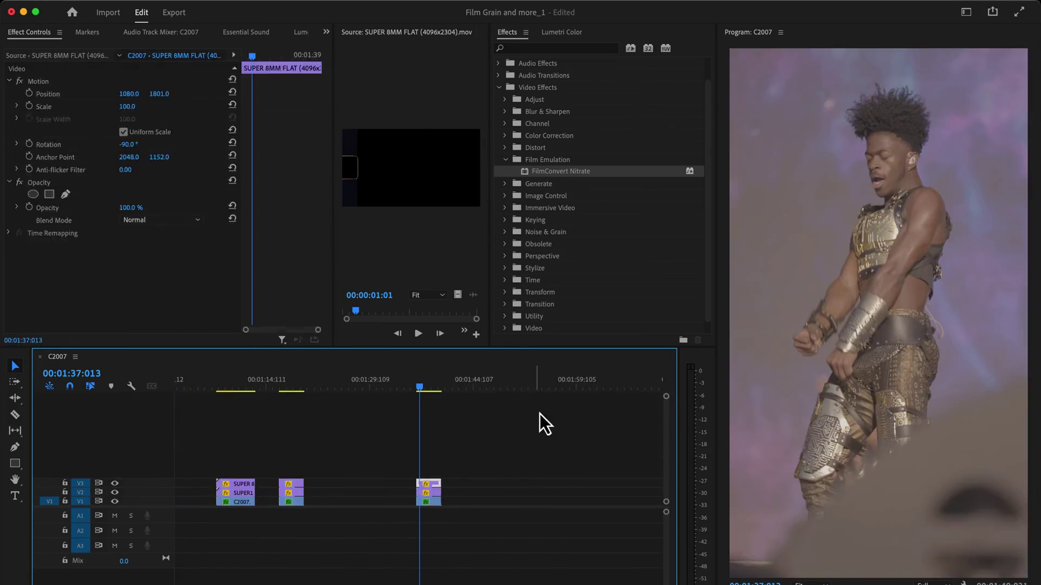
left_click(546, 343)
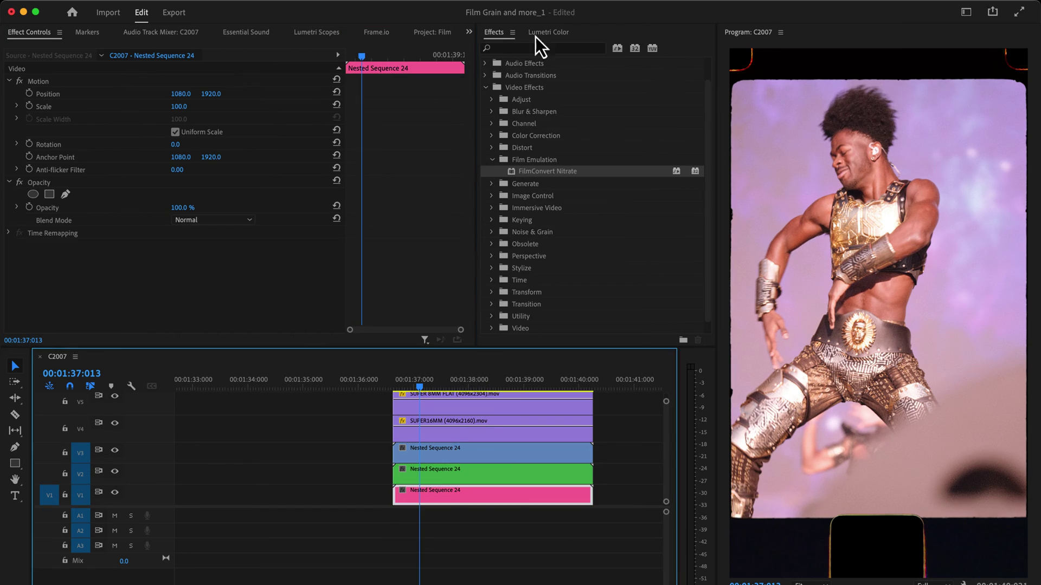
Use Lumetri RGB Curves on the stacked Nested Sequence 24 layers to isolate their color channels.
left_click(542, 32)
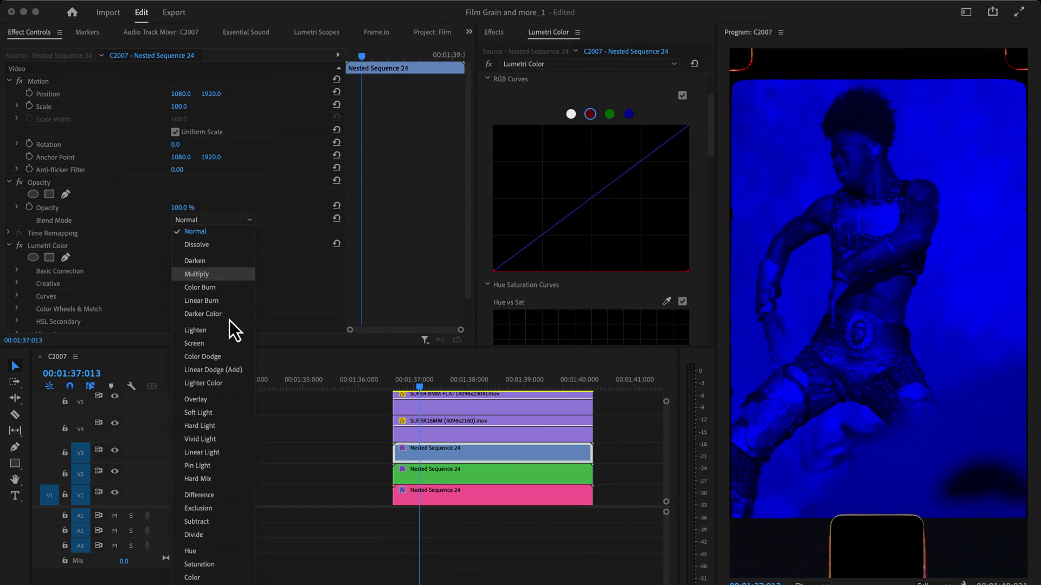